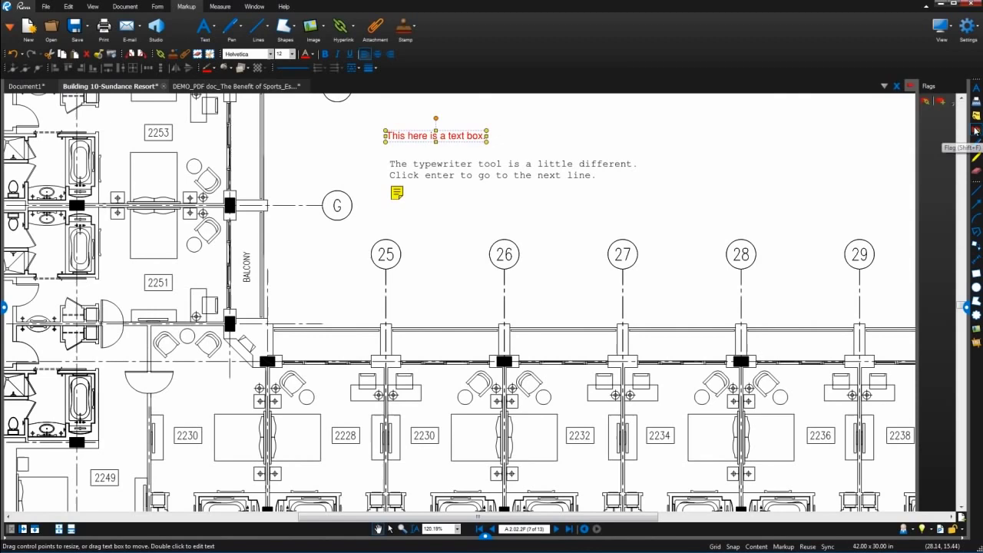
Set the flag markup's fill colour to magenta in Properties
{"action": "left_click", "coordinate": [975, 131]}
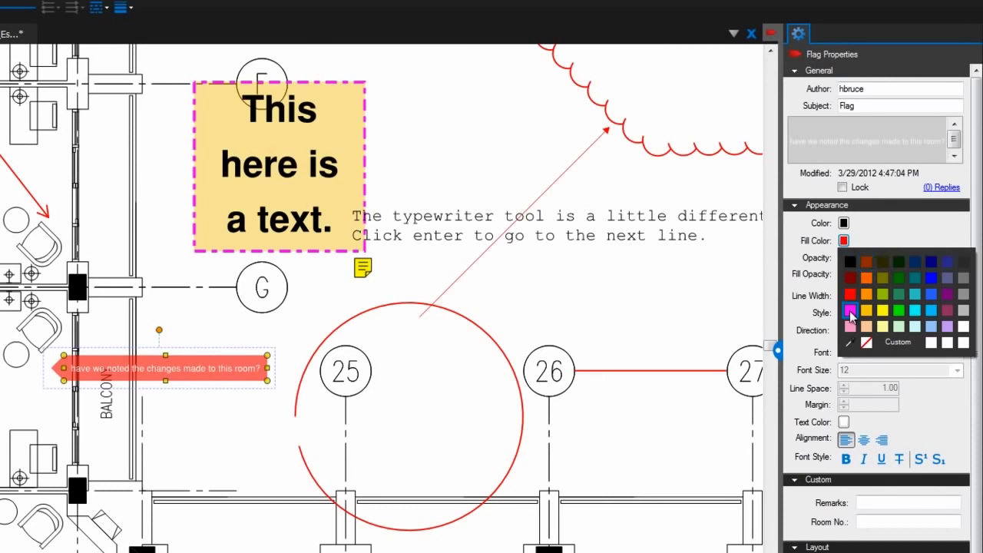
{"action": "left_click", "coordinate": [851, 311]}
{"action": "left_click", "coordinate": [845, 228]}
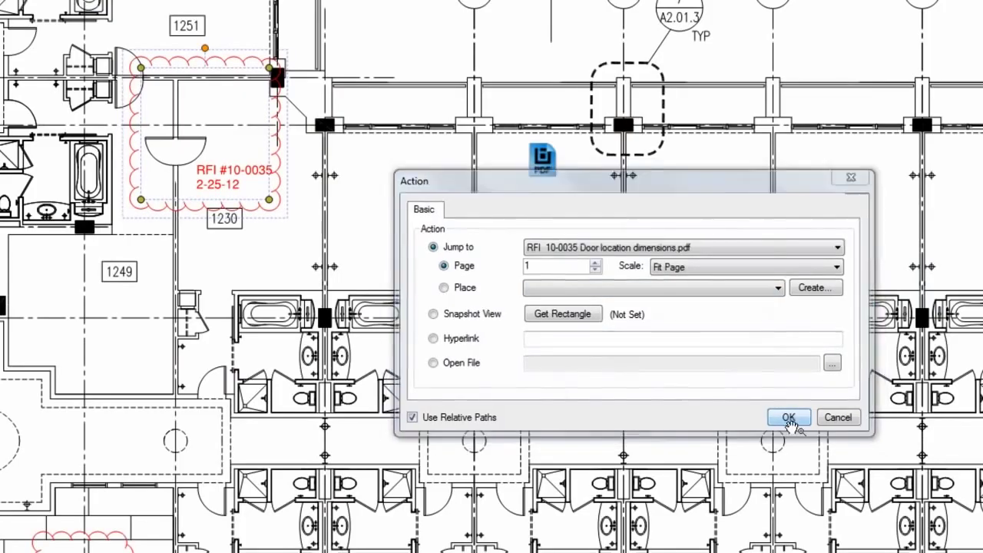
{"action": "left_click", "coordinate": [789, 418]}
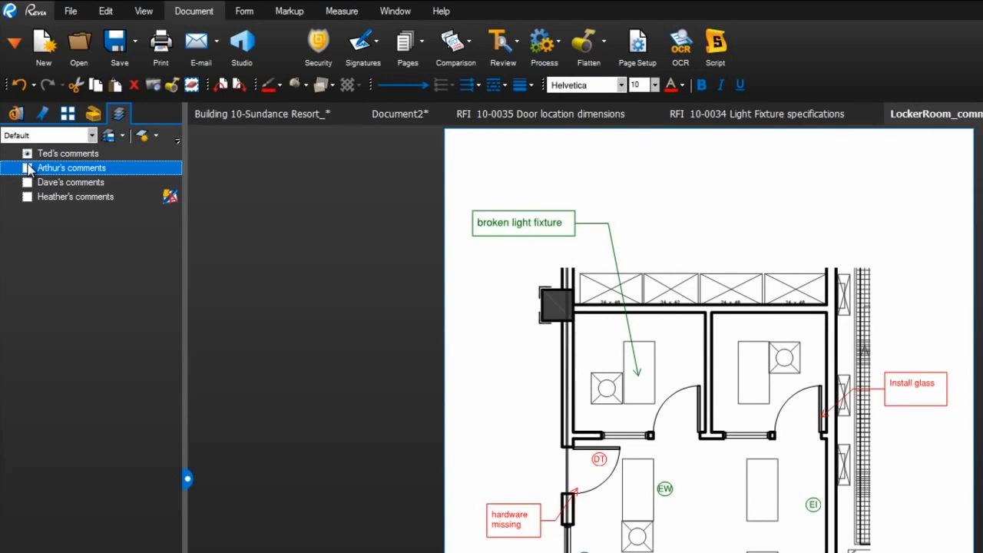
Turn on the first three reviewers' comment layers in the Layers panel
{"action": "left_click", "coordinate": [29, 154]}
{"action": "left_click", "coordinate": [28, 154]}
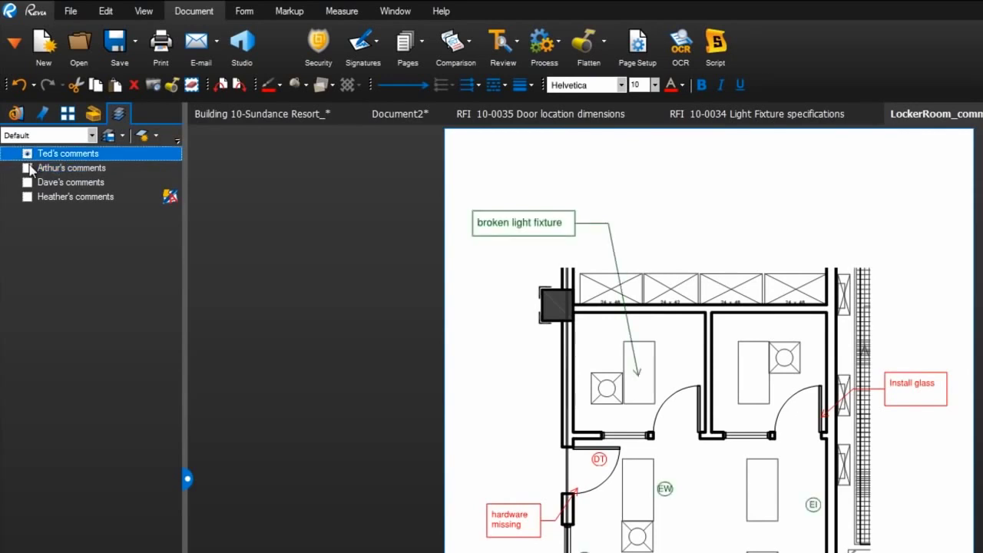
{"action": "left_click", "coordinate": [28, 168]}
{"action": "left_click", "coordinate": [28, 183]}
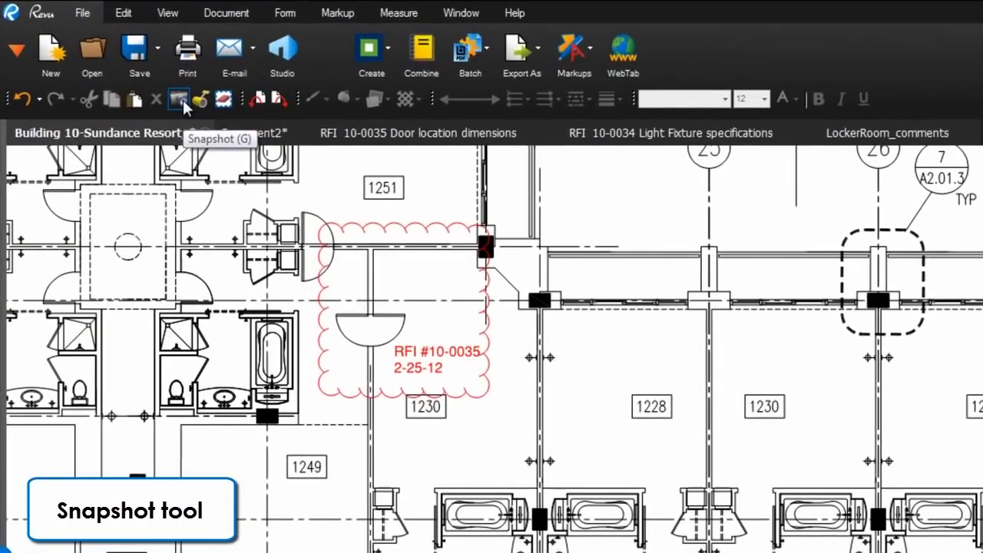
Snapshot room 1230 and paste it onto Document2's Punch page
{"action": "left_click", "coordinate": [124, 13]}
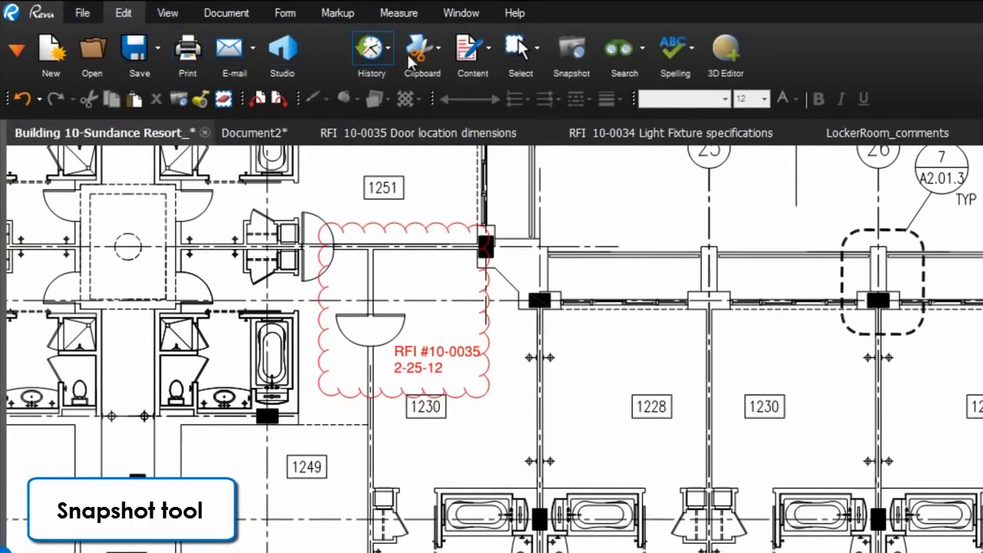
{"action": "left_click", "coordinate": [571, 66]}
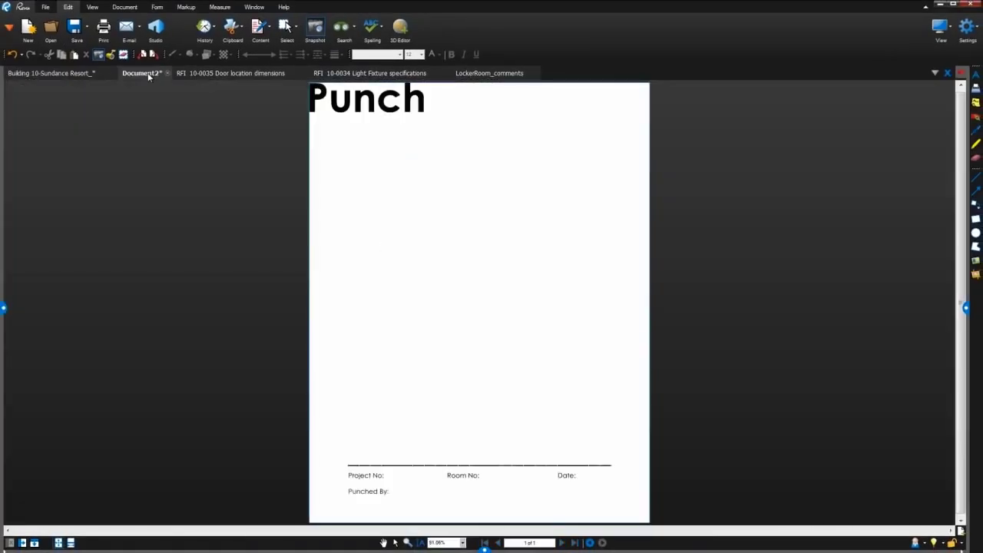
{"action": "right_click", "coordinate": [377, 307]}
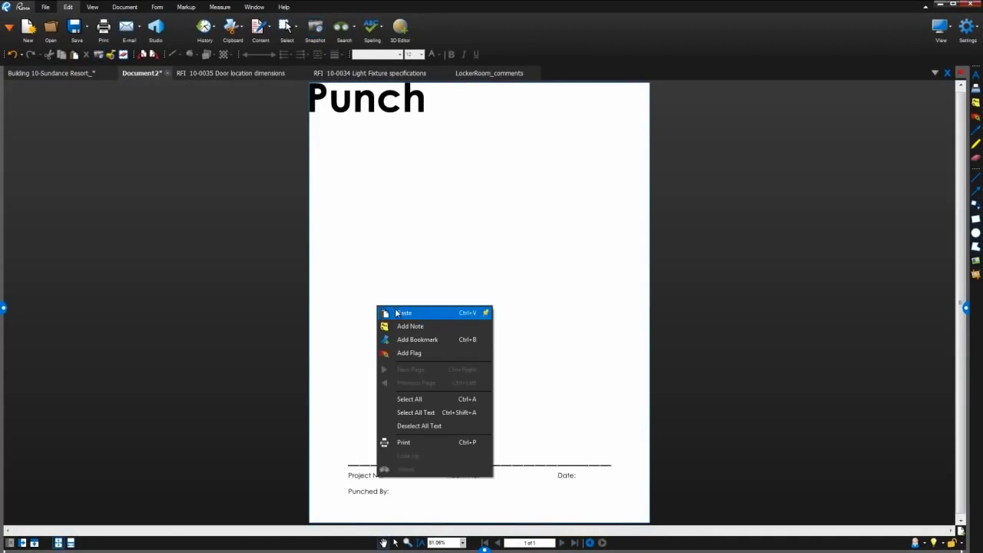
{"action": "left_click", "coordinate": [399, 312]}
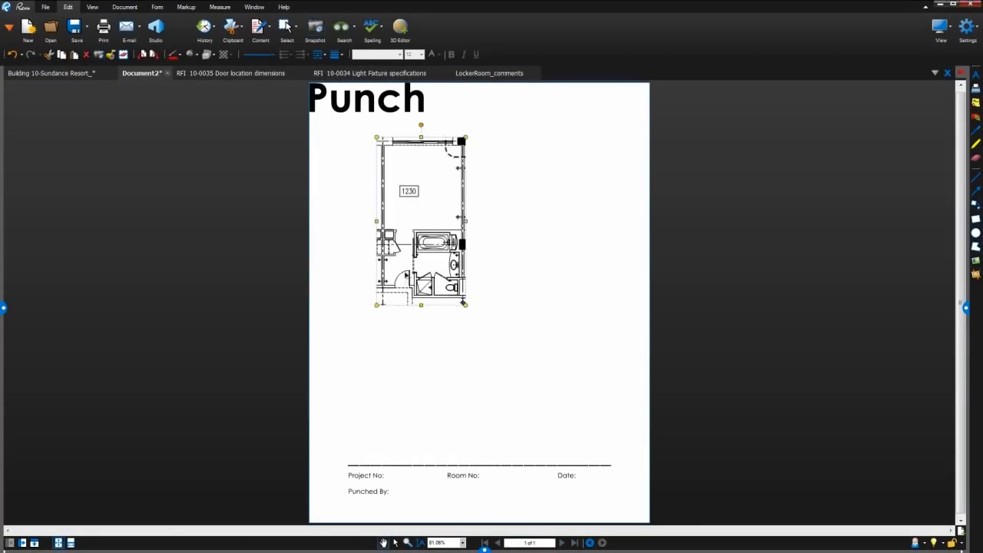
Add the pasted room 1230 image to the Tool Chest under My Tools
{"action": "right_click", "coordinate": [407, 275]}
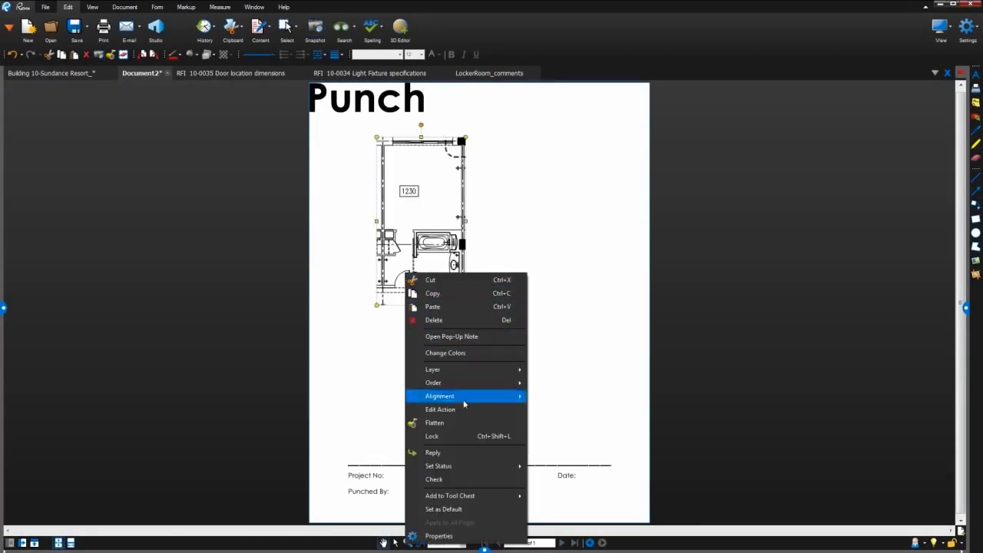
{"action": "mouse_move", "coordinate": [482, 499]}
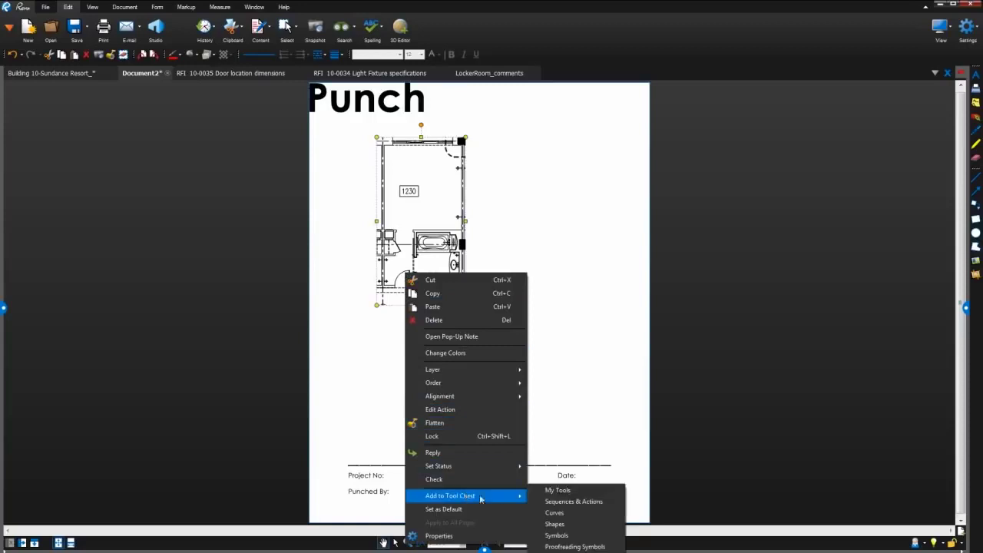
{"action": "left_click", "coordinate": [550, 491]}
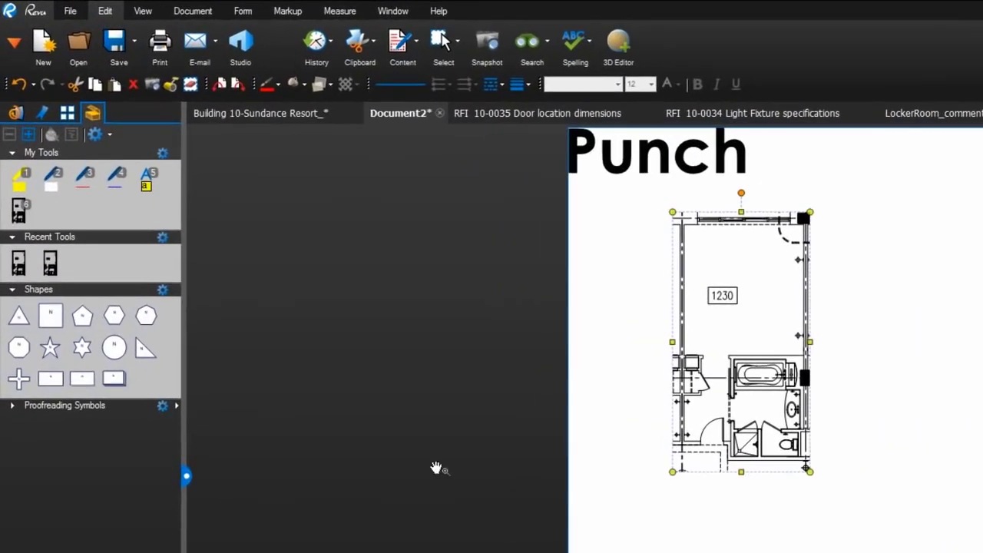
Place an enlarged copy of the room 1230 tool over the original, then return to the Building 10 plan
{"action": "left_click", "coordinate": [18, 217]}
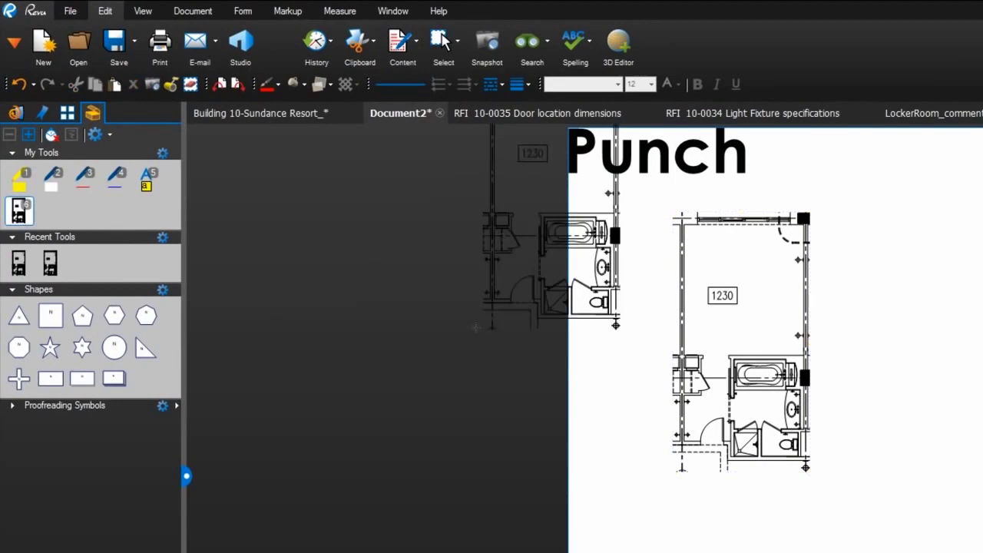
{"action": "left_click", "coordinate": [753, 460]}
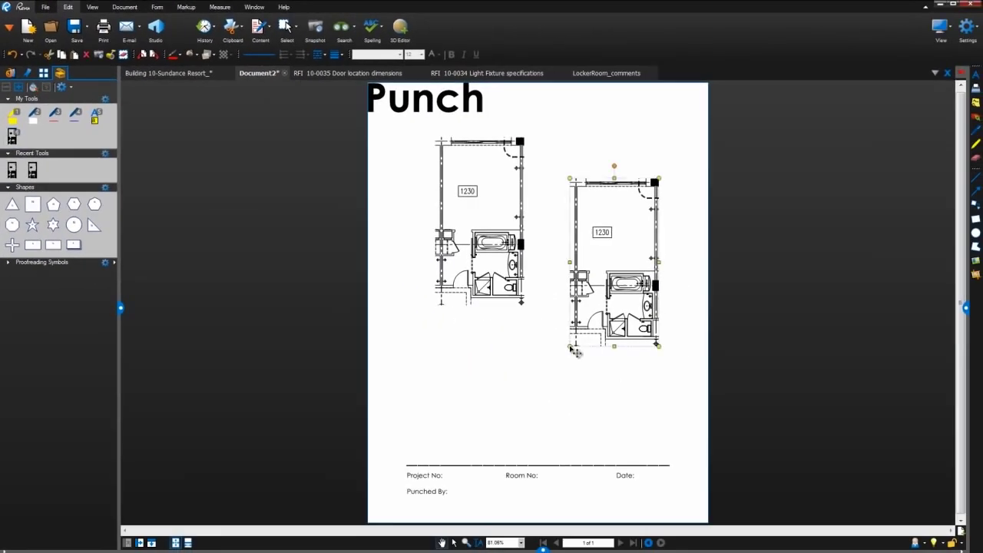
{"action": "left_click_drag", "start_coordinate": [571, 350], "coordinate": [477, 523]}
{"action": "left_click_drag", "start_coordinate": [567, 352], "coordinate": [593, 292]}
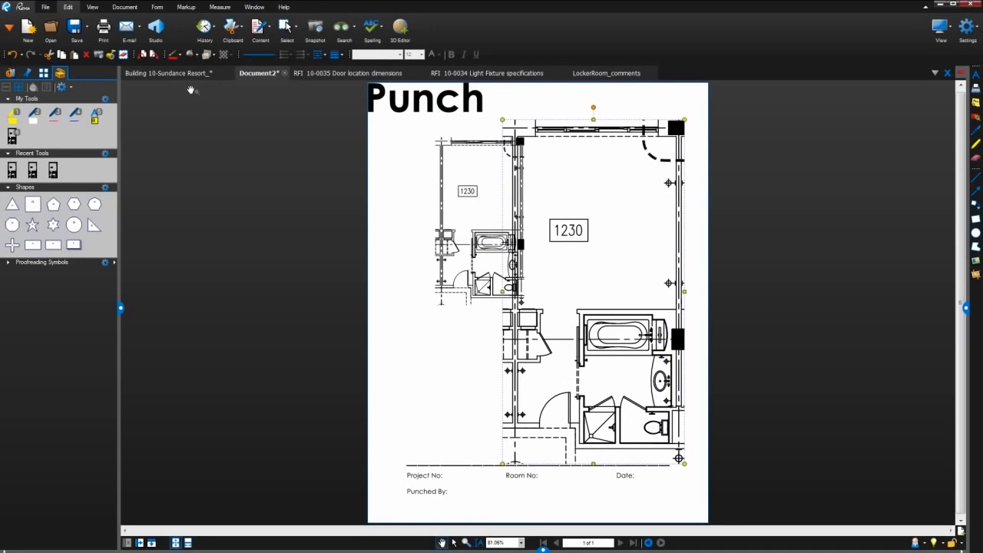
{"action": "left_click", "coordinate": [188, 74]}
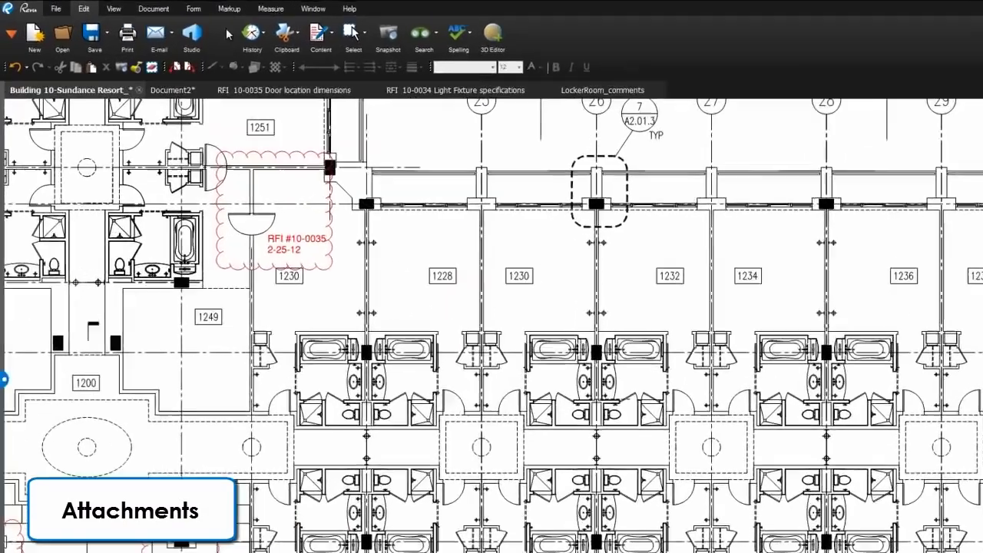
Attach DEMO_RFI_100.pdf as an attachment markup near room 1230
{"action": "left_click", "coordinate": [186, 9]}
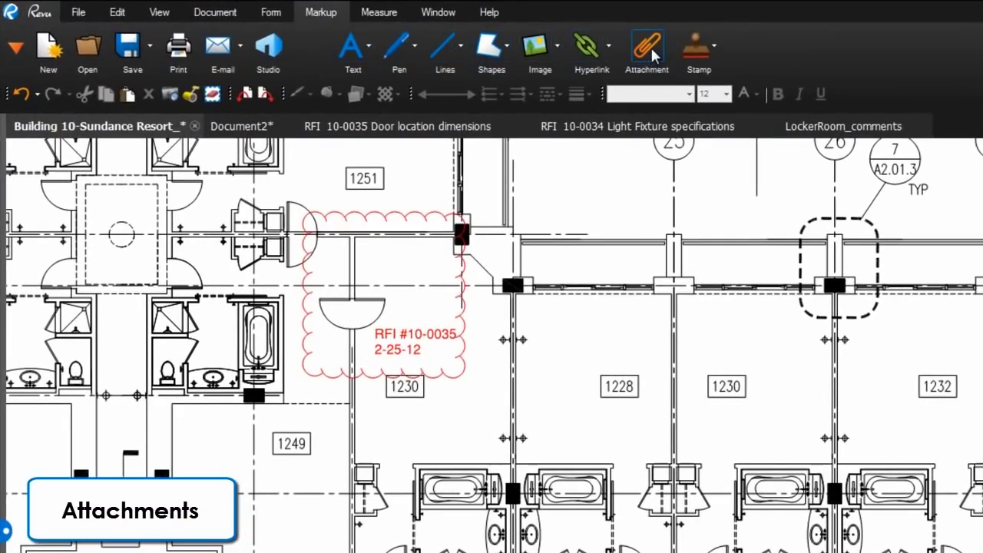
{"action": "left_click", "coordinate": [648, 49]}
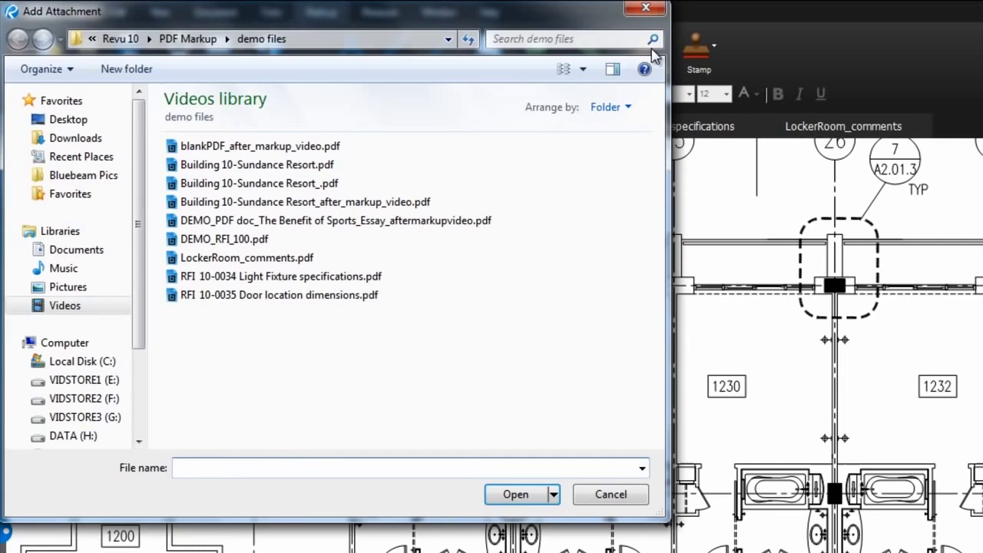
{"action": "left_click", "coordinate": [253, 240]}
{"action": "left_click", "coordinate": [513, 494]}
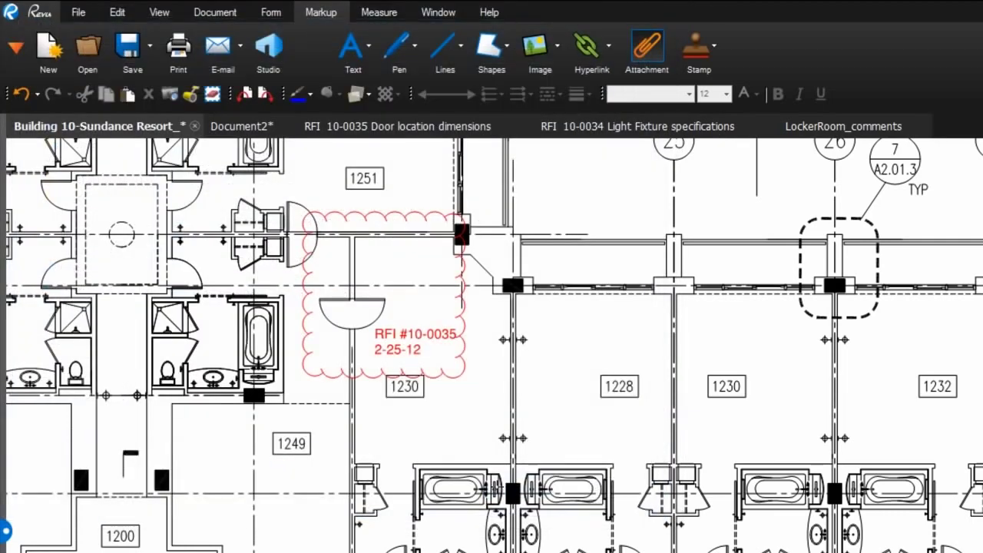
{"action": "left_click", "coordinate": [731, 337]}
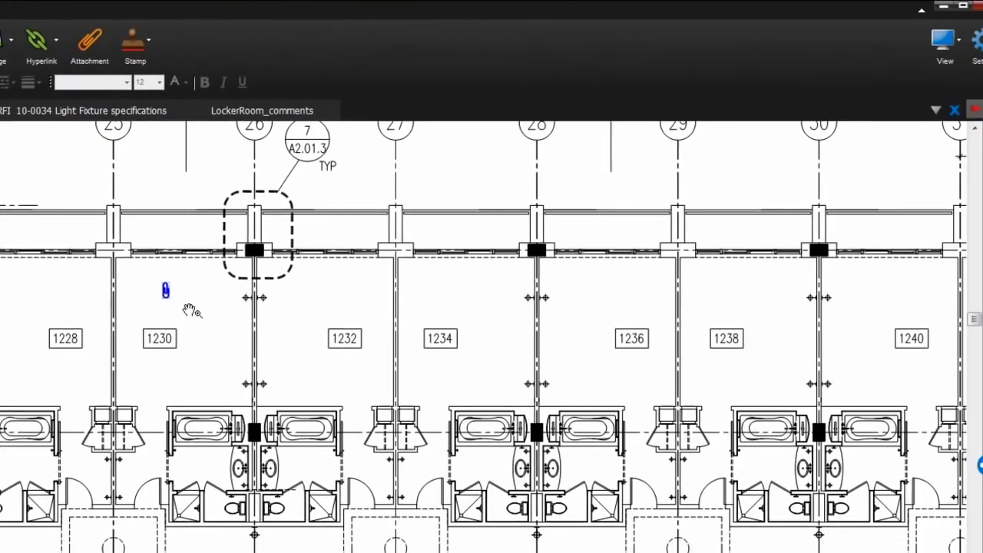
Make the attachment red with a File Icon in Properties
{"action": "left_click", "coordinate": [981, 466]}
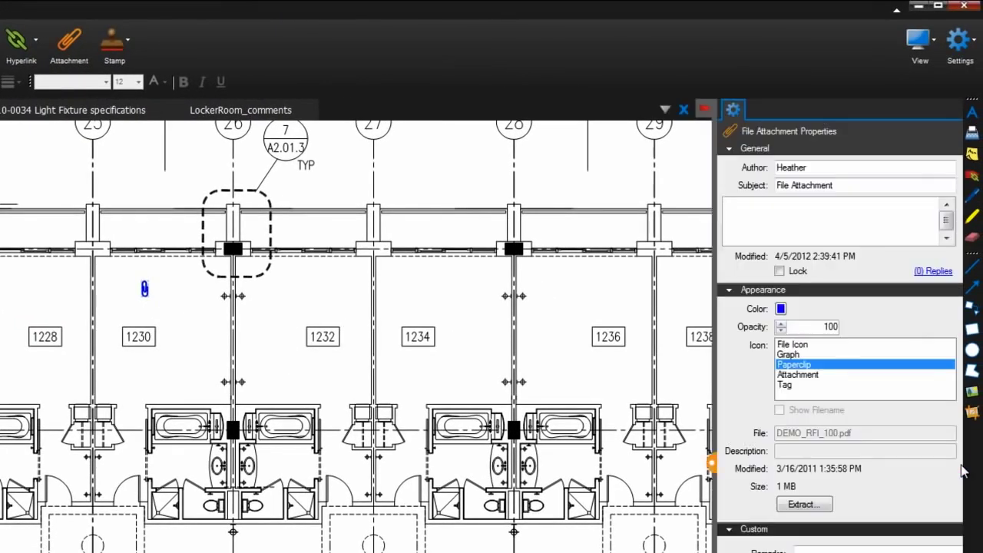
{"action": "left_click", "coordinate": [781, 308]}
{"action": "left_click", "coordinate": [790, 365]}
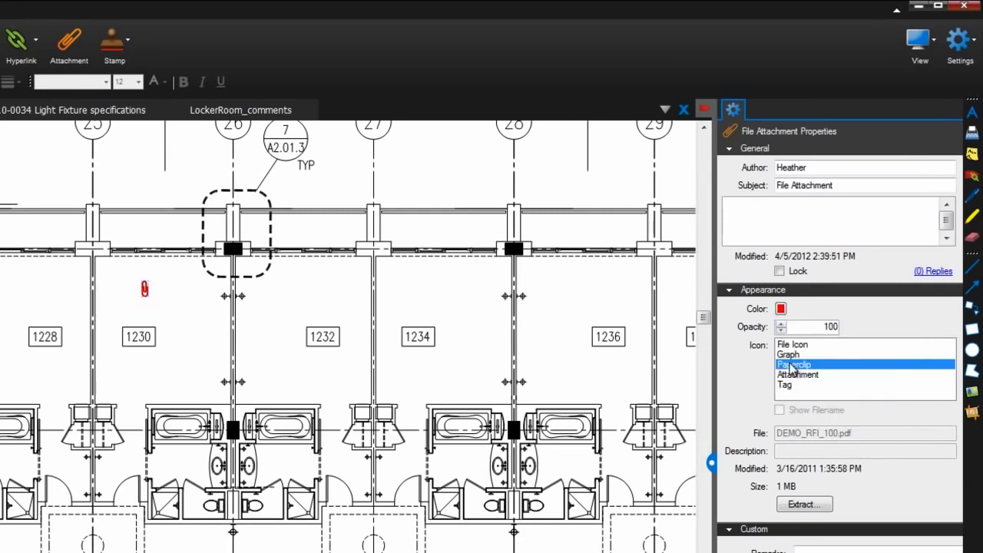
{"action": "left_click", "coordinate": [793, 346]}
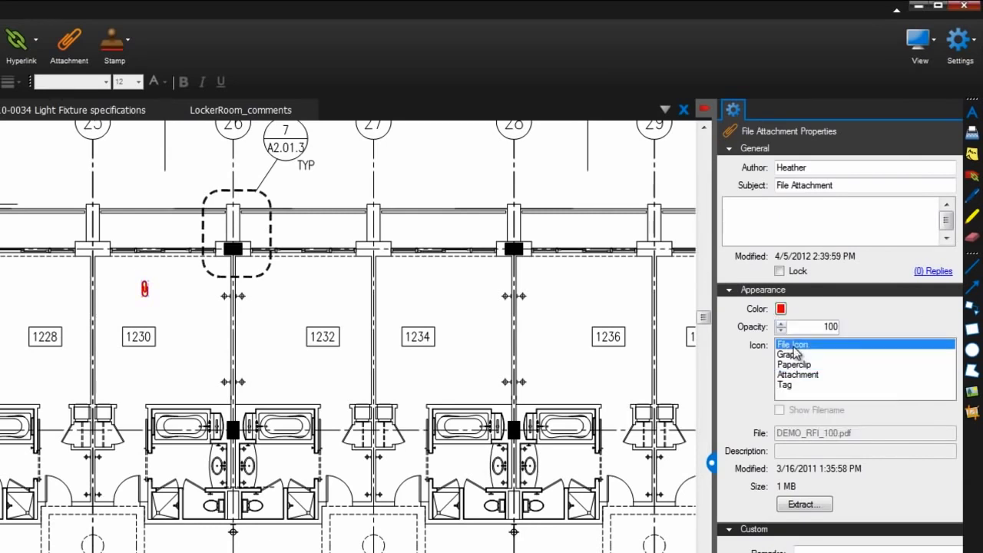
Open and scroll the DEMO_RFI_100 attachment, then return to the plan and show File Attachments
{"action": "double_click", "coordinate": [157, 291]}
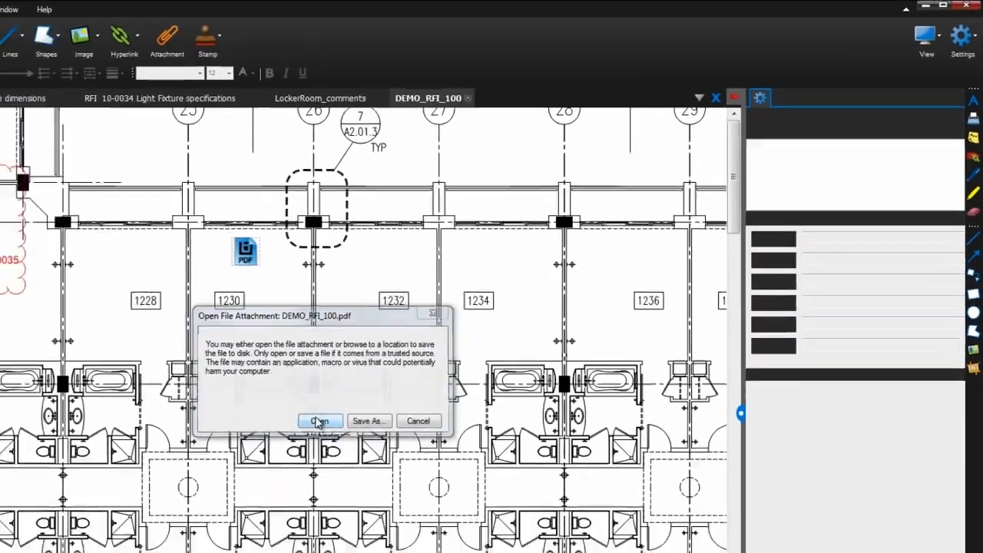
{"action": "left_click", "coordinate": [238, 472]}
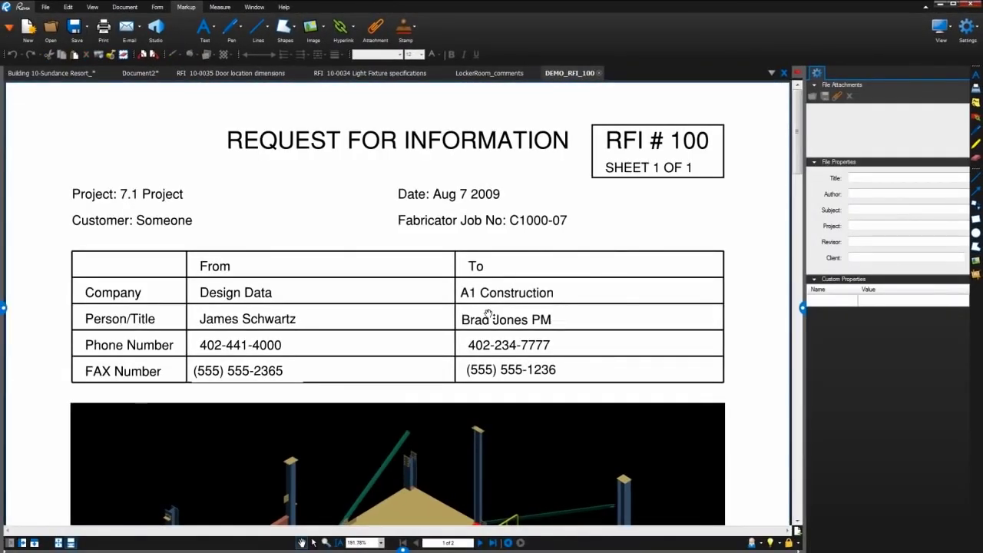
{"action": "scroll", "coordinate": [492, 315], "scroll_direction": "down", "scroll_amount": 3}
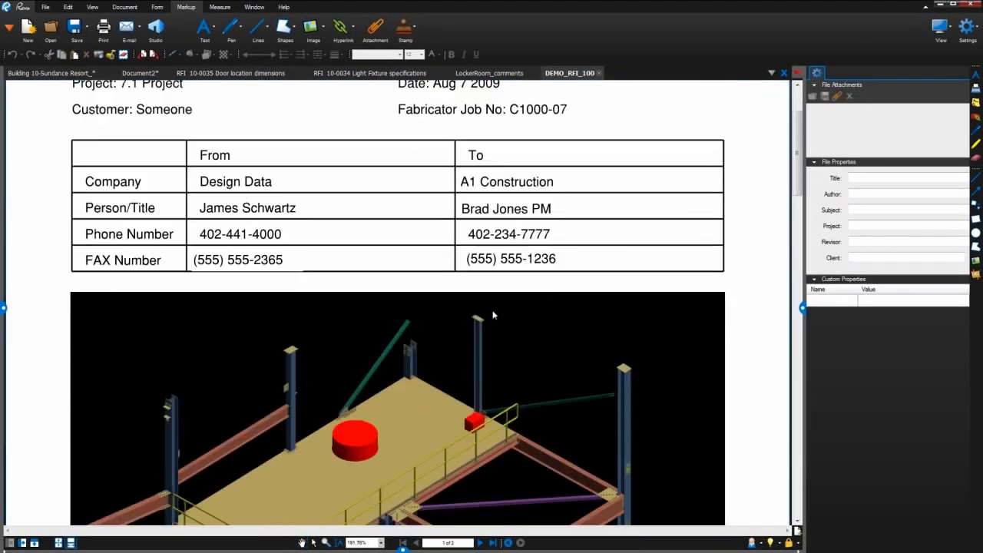
{"action": "left_click", "coordinate": [65, 74]}
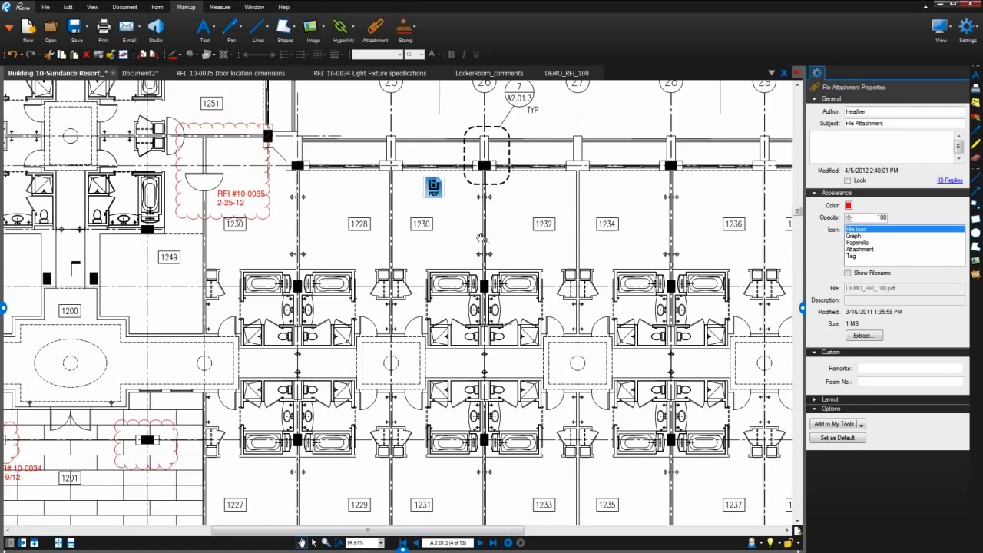
{"action": "left_click", "coordinate": [566, 254]}
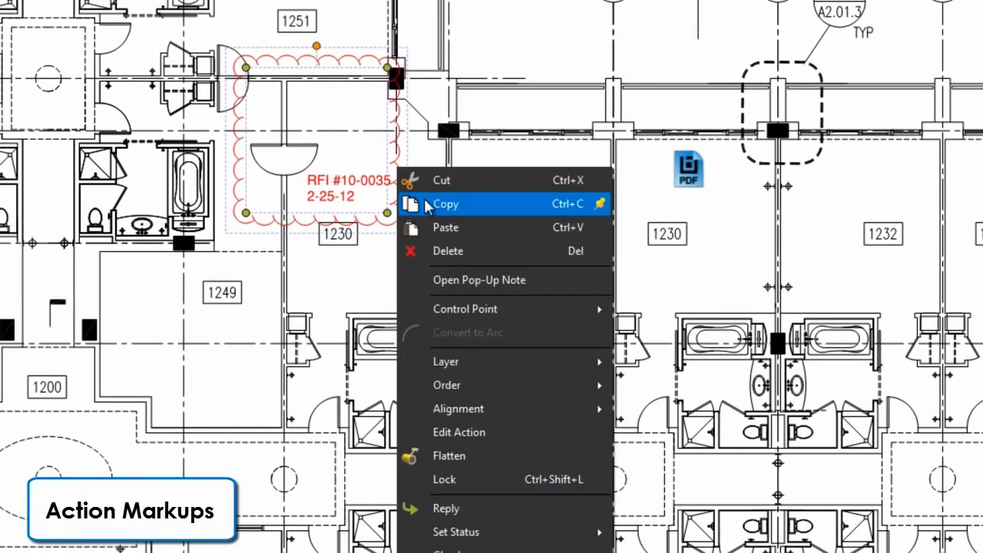
Set the RFI cloud's Jump to action to the RFI 10-0035 Door location dimensions PDF
{"action": "left_click", "coordinate": [427, 433]}
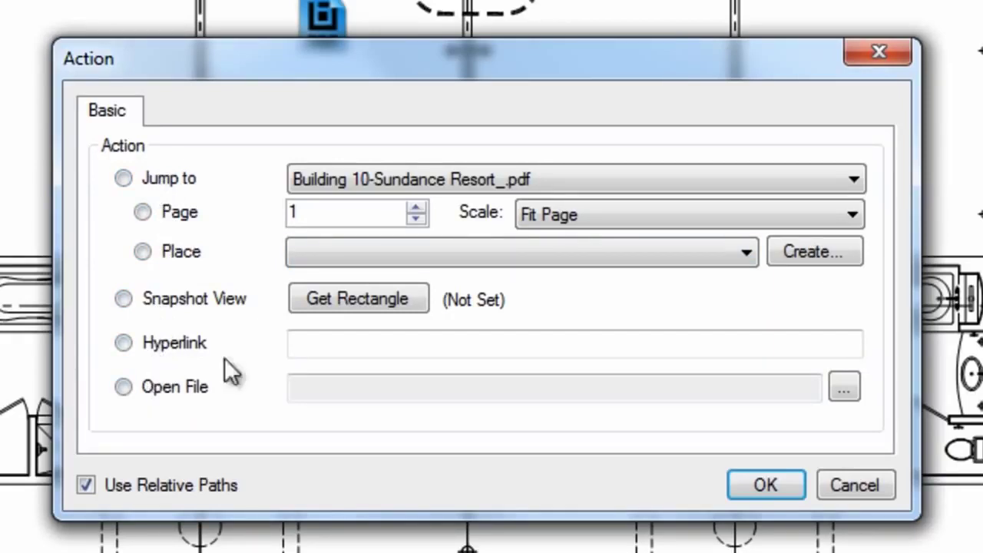
{"action": "left_click", "coordinate": [475, 180]}
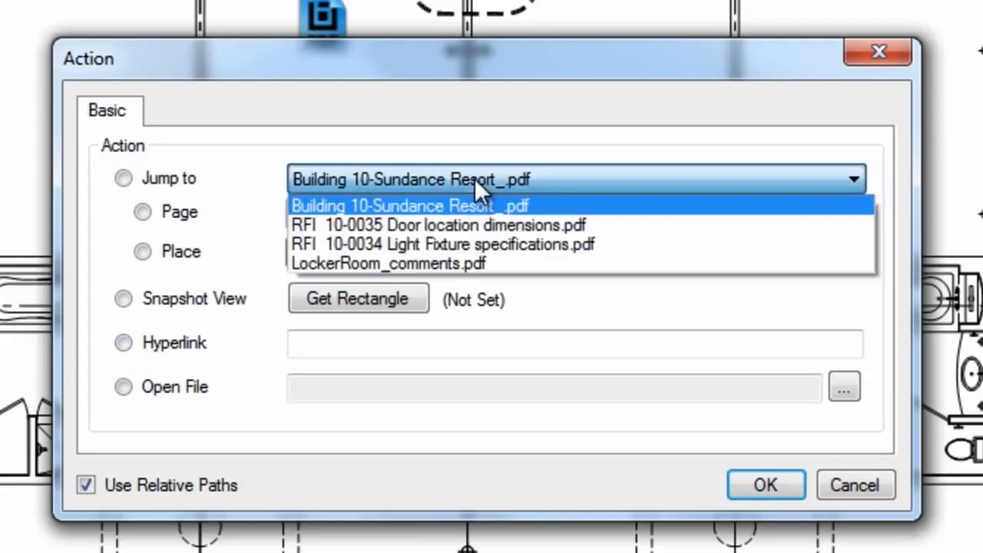
{"action": "left_click", "coordinate": [486, 223]}
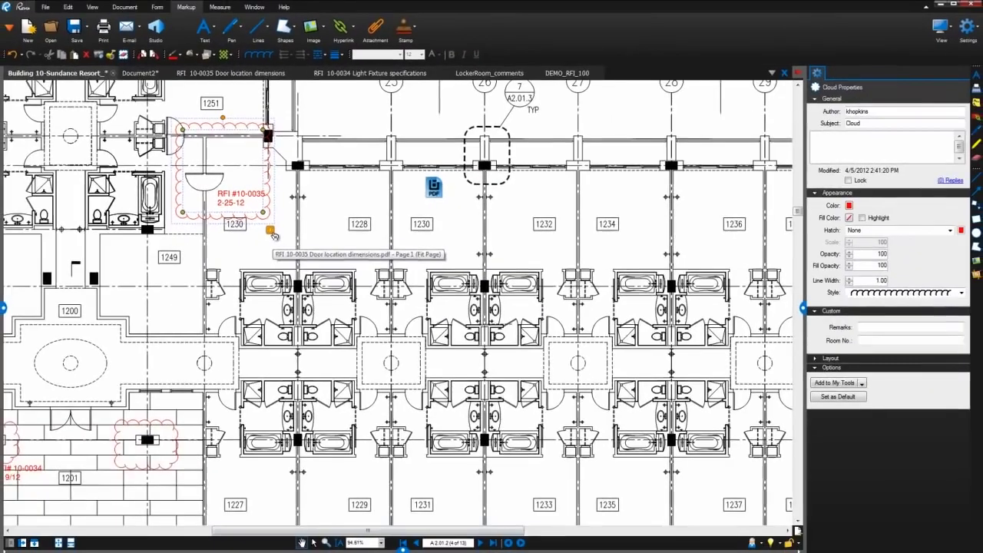
Test the cloud's link to the RFI document, then return to and pan the floor plan
{"action": "left_click", "coordinate": [271, 232]}
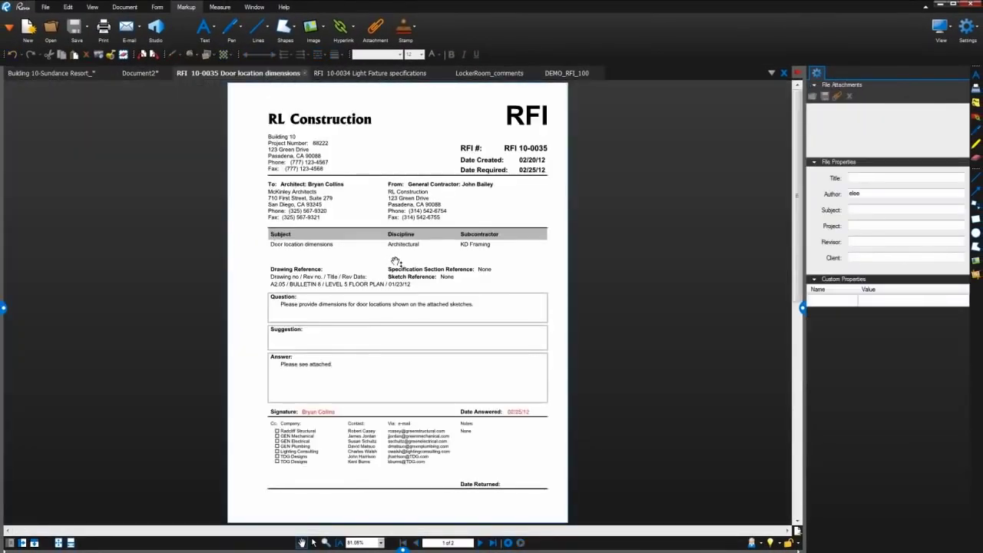
{"action": "left_click", "coordinate": [515, 540]}
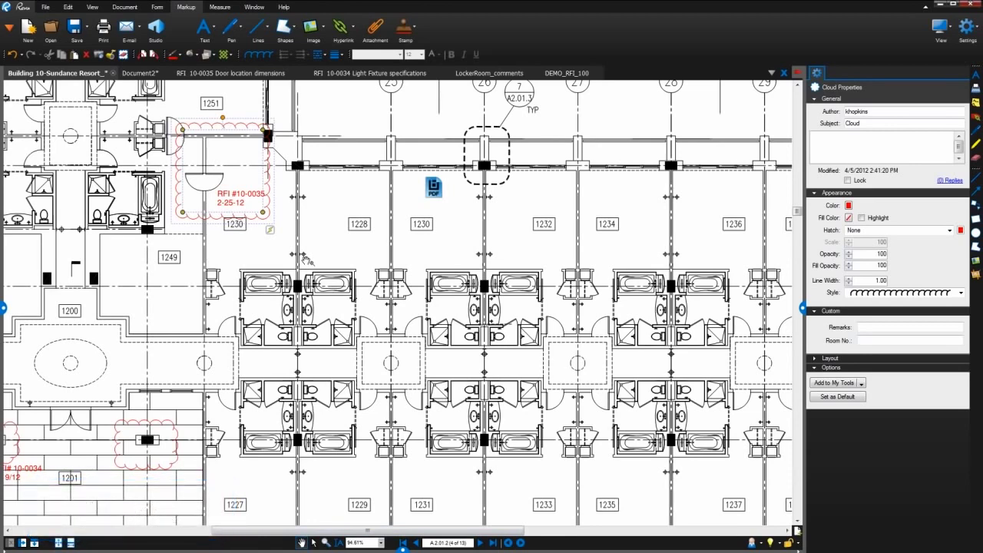
{"action": "left_click_drag", "start_coordinate": [306, 260], "coordinate": [431, 315]}
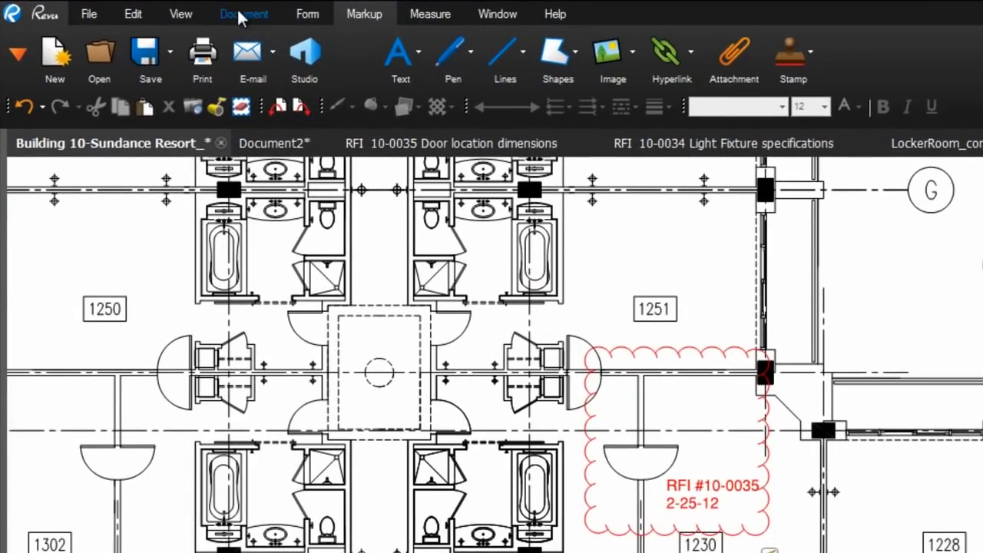
In Flatten Markups, assign the Markups layer and open its Flatten to Layer Options
{"action": "left_click", "coordinate": [241, 15]}
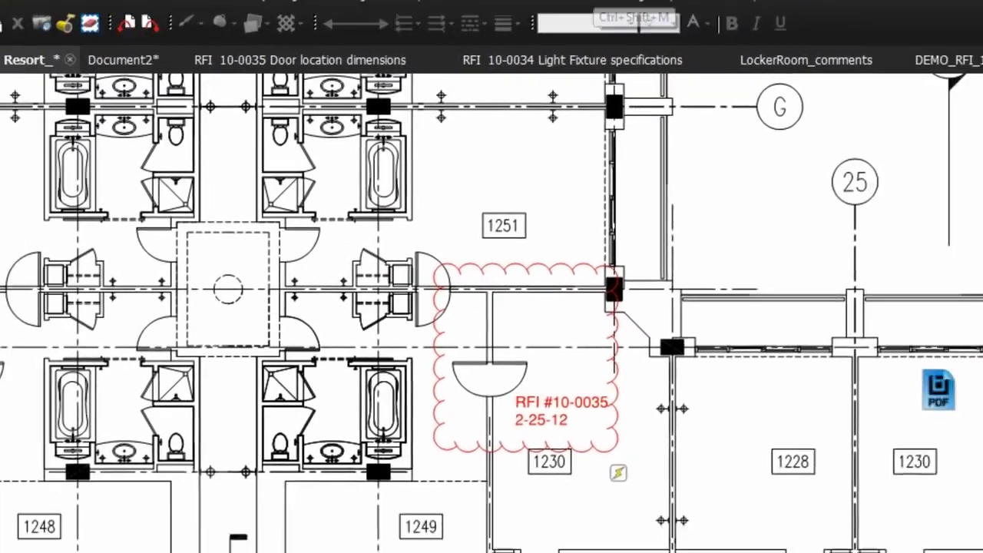
{"action": "left_click", "coordinate": [743, 56]}
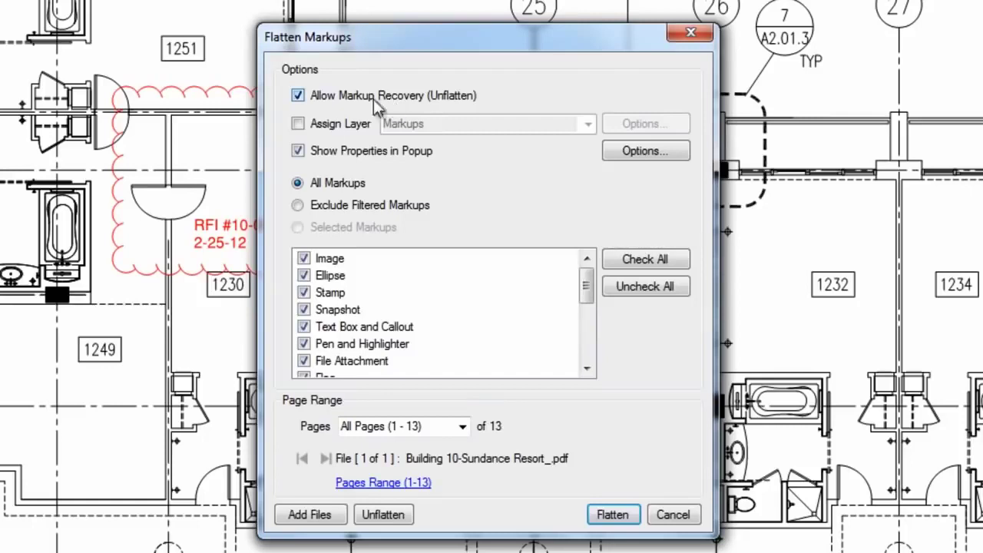
{"action": "left_click", "coordinate": [340, 124]}
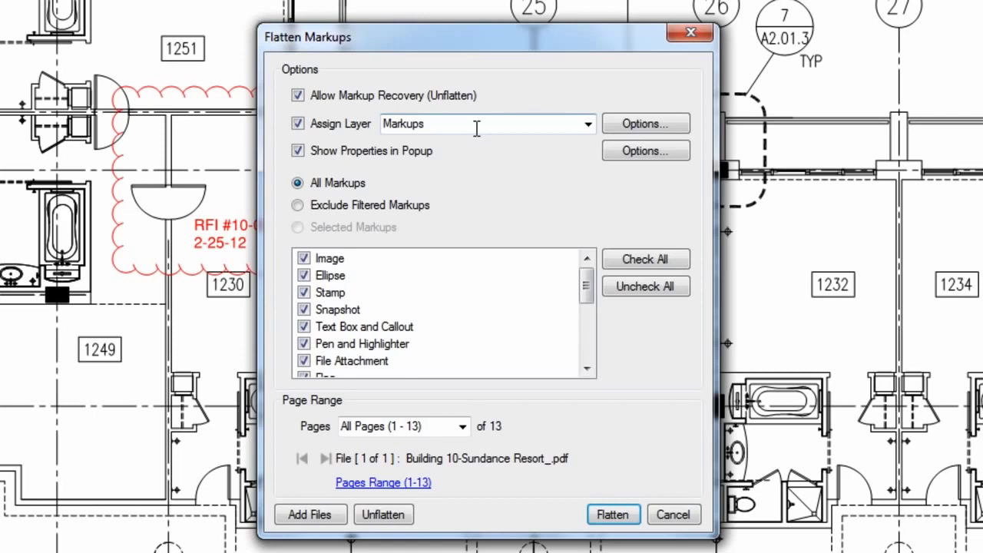
{"action": "left_click", "coordinate": [630, 126]}
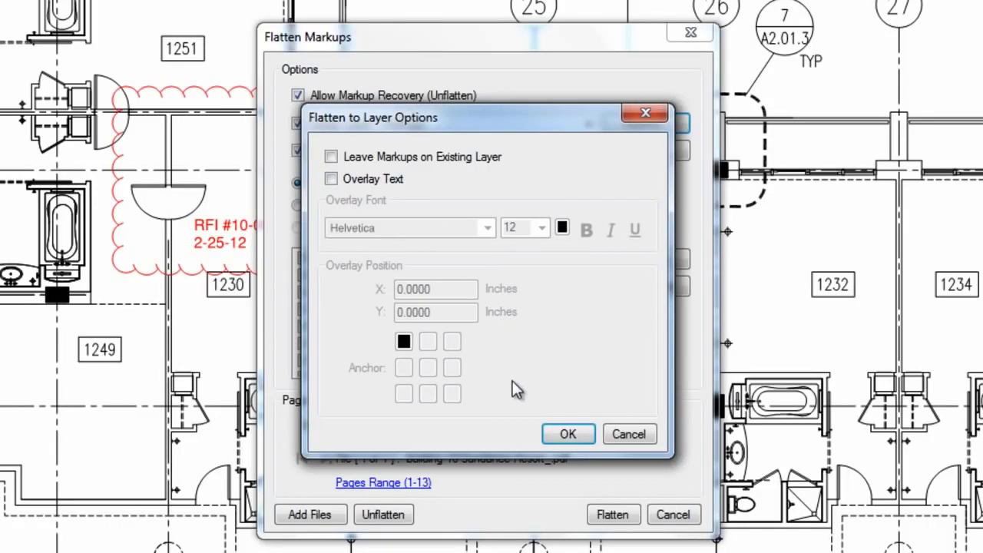
Close the layer options and limit Flatten Markups to the current page 4
{"action": "left_click", "coordinate": [565, 435]}
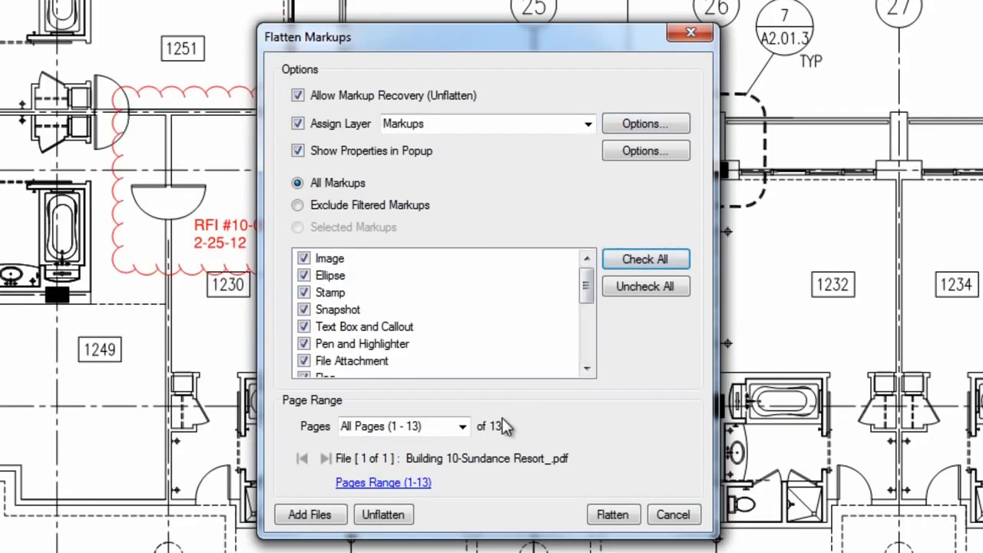
{"action": "left_click", "coordinate": [465, 429]}
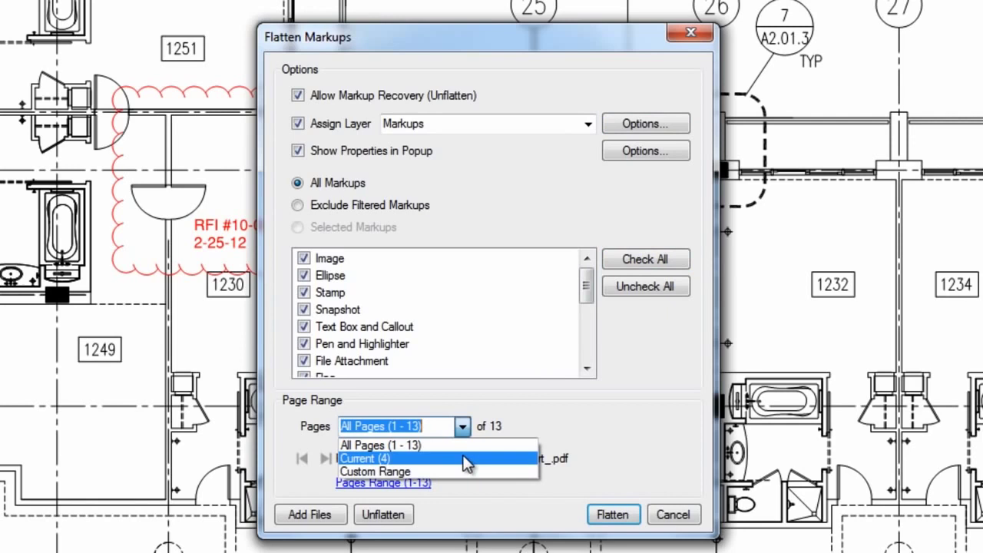
{"action": "left_click", "coordinate": [463, 459]}
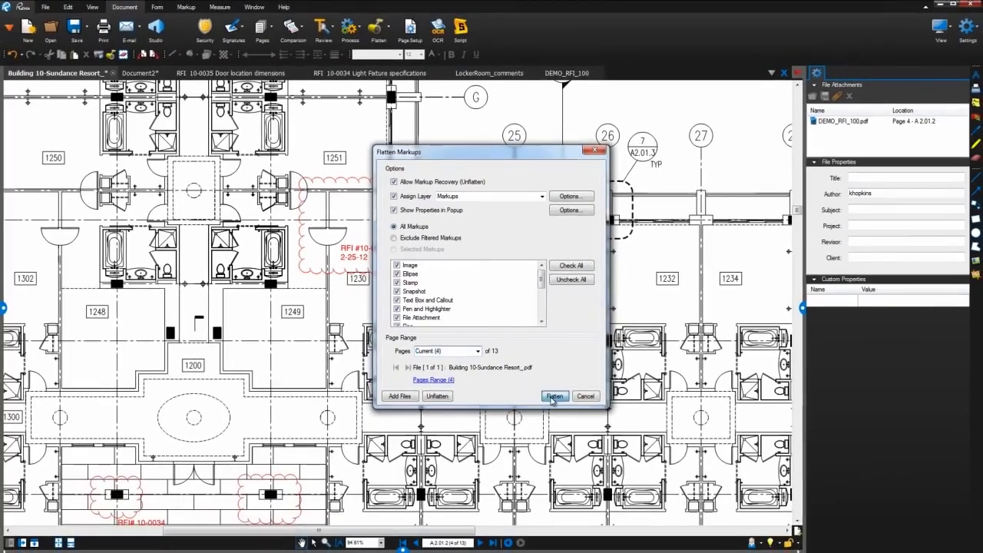
Flatten page 4's markups and confirm the RFI cloud still opens the RFI 10-0035 PDF
{"action": "left_click", "coordinate": [570, 427]}
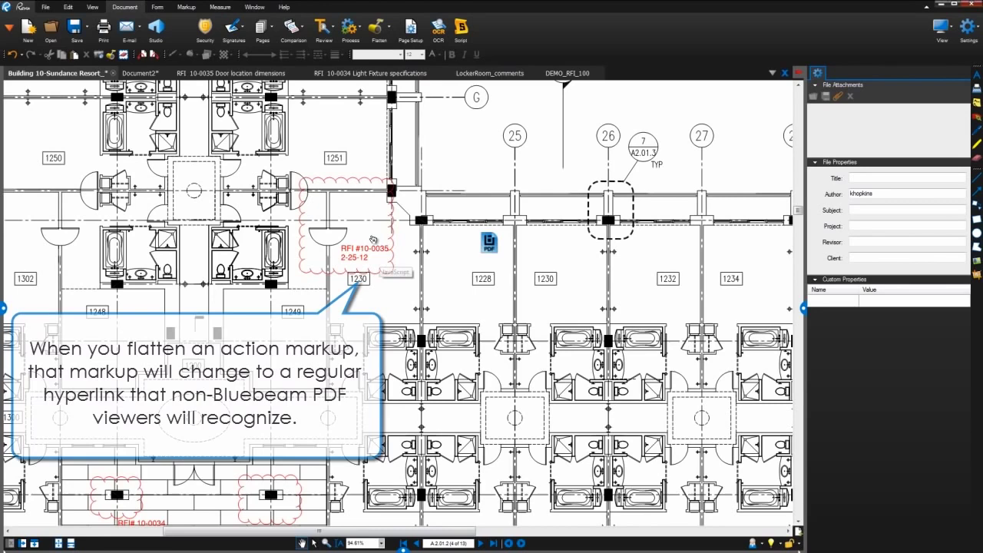
{"action": "left_click", "coordinate": [369, 234]}
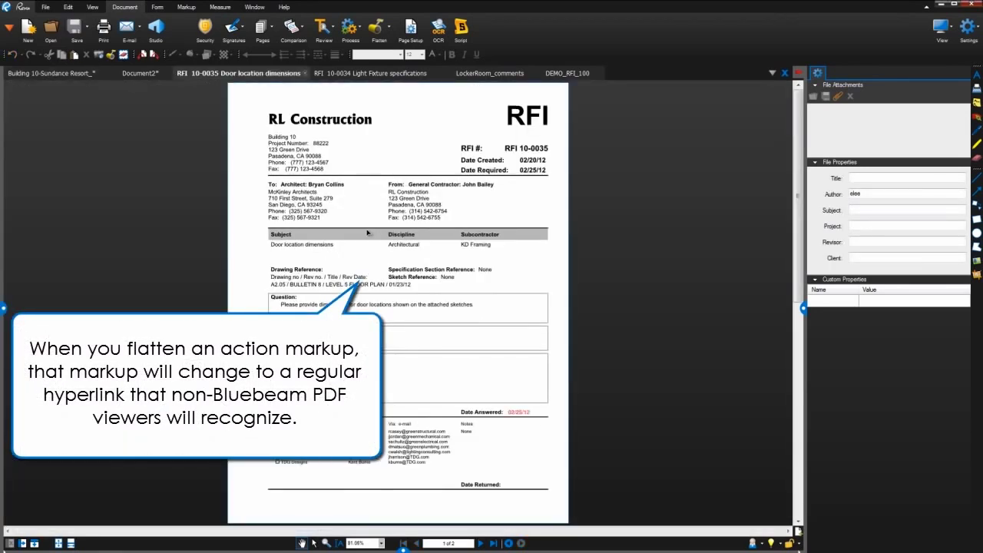
{"action": "key", "text": "alt+Left"}
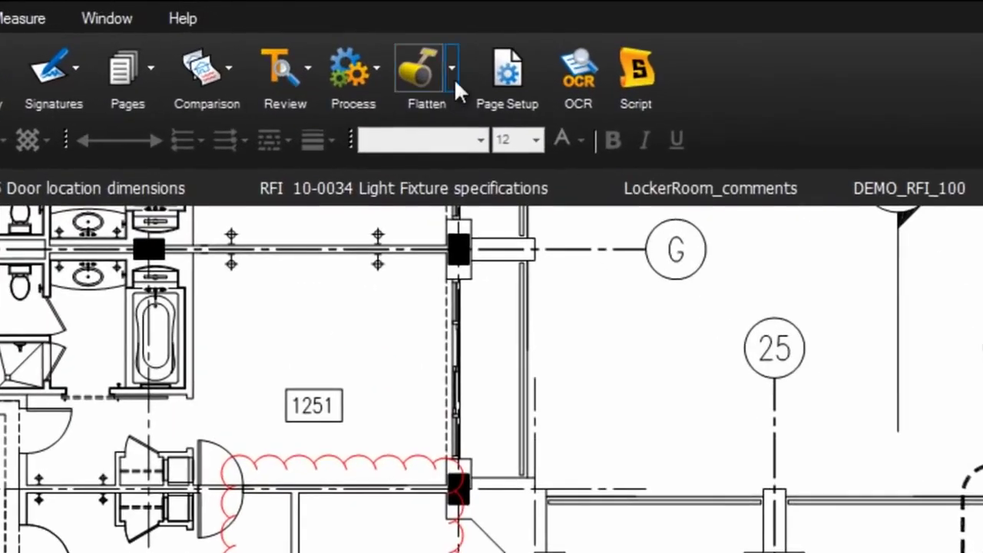
{"action": "left_click", "coordinate": [389, 29]}
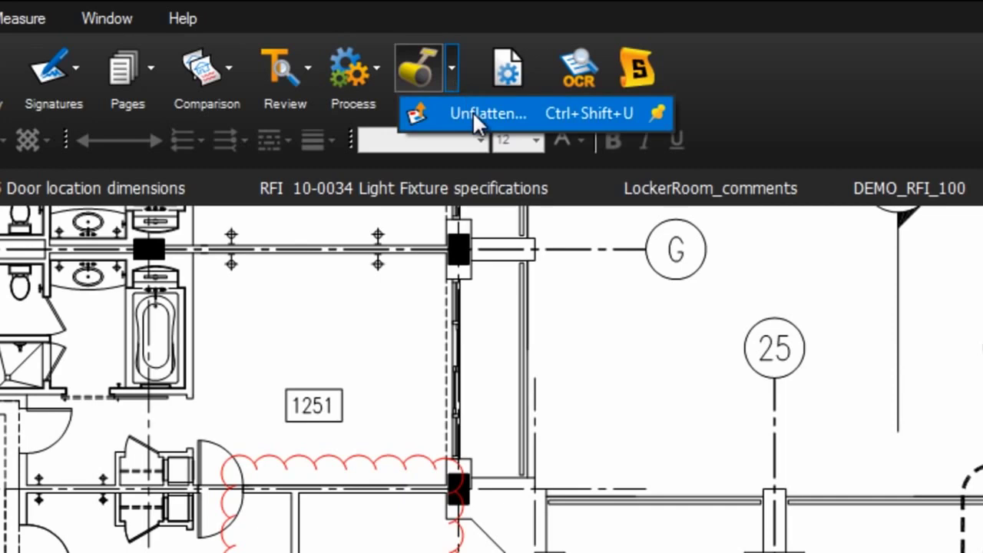
Unflatten the markups from all layers, None and Markups, using Select All
{"action": "left_click", "coordinate": [419, 70]}
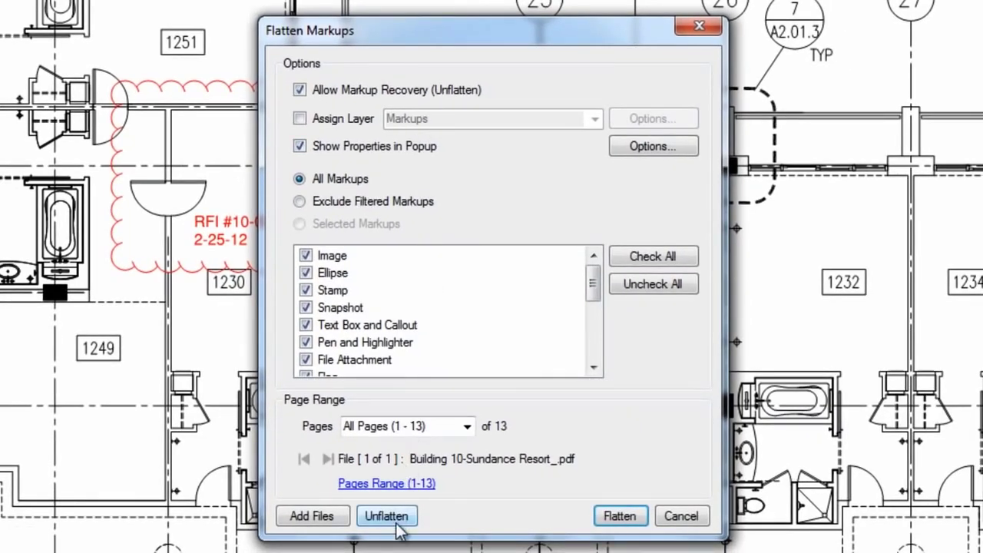
{"action": "left_click", "coordinate": [388, 516]}
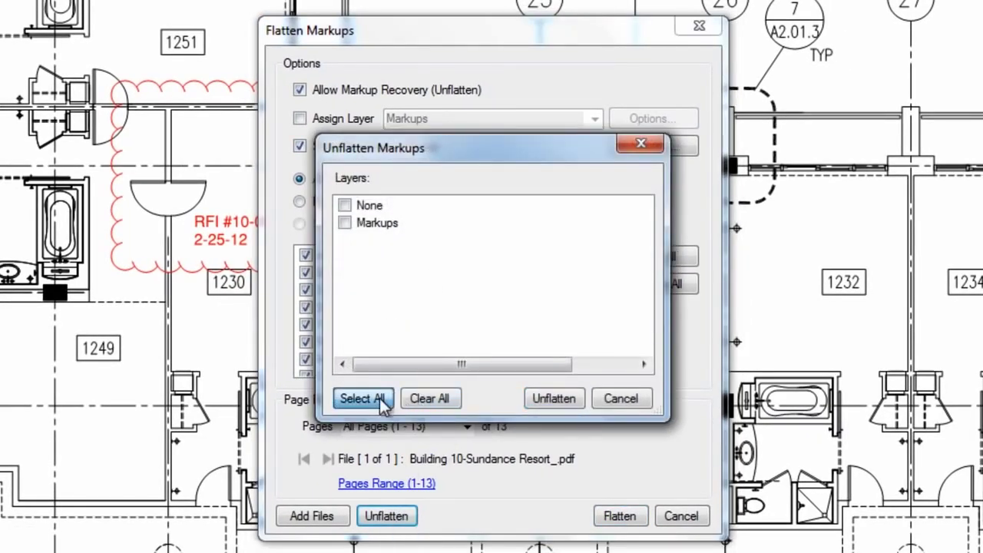
{"action": "left_click", "coordinate": [381, 398]}
{"action": "left_click", "coordinate": [556, 398]}
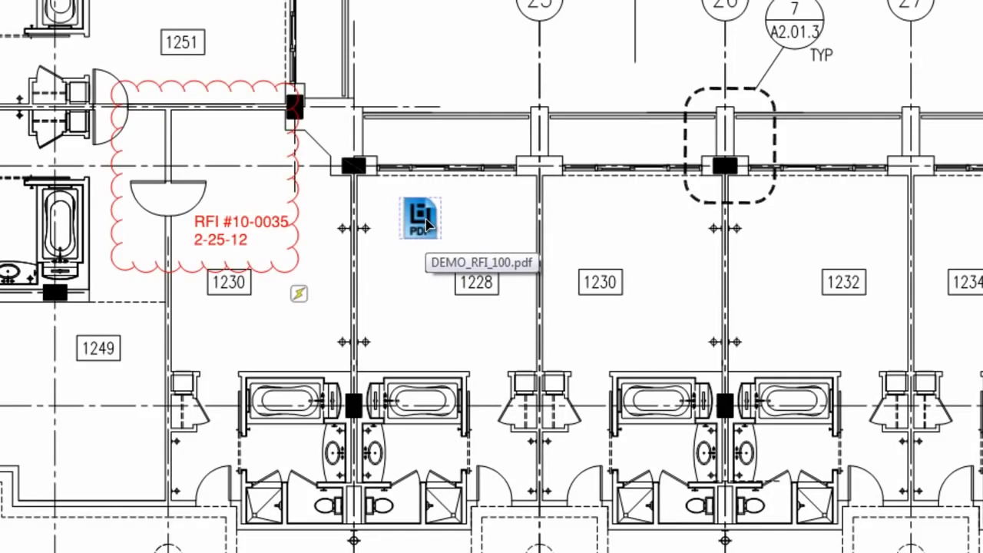
{"action": "right_click", "coordinate": [428, 224]}
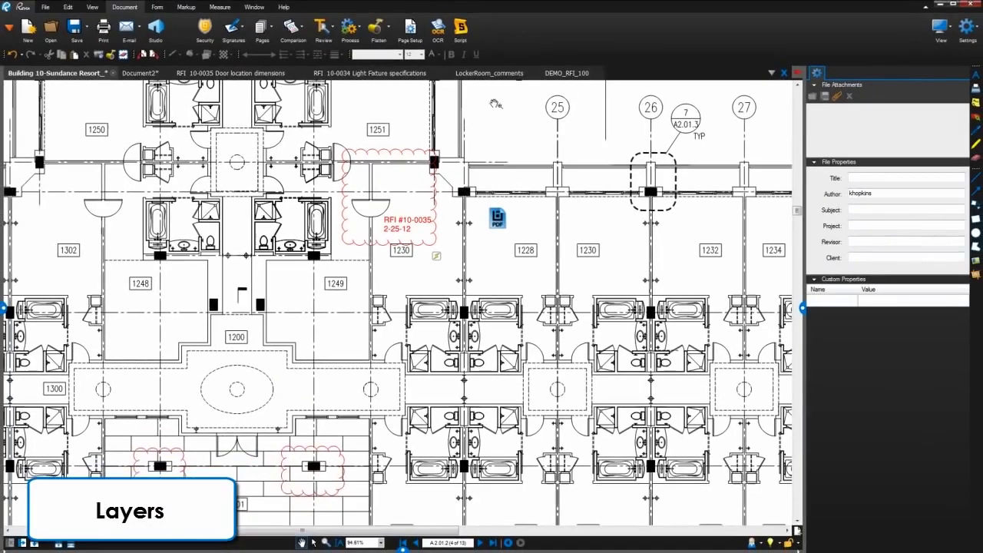
Move the LockerRoom_comments 'broken light fixture' callout onto the first reviewer's comments layer
{"action": "left_click", "coordinate": [481, 73]}
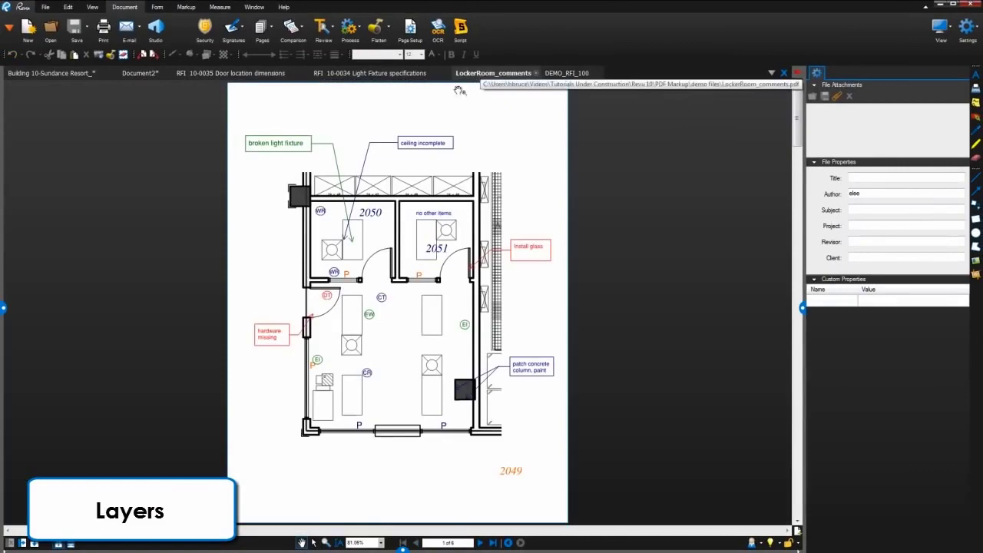
{"action": "left_click", "coordinate": [305, 146]}
{"action": "right_click", "coordinate": [307, 149]}
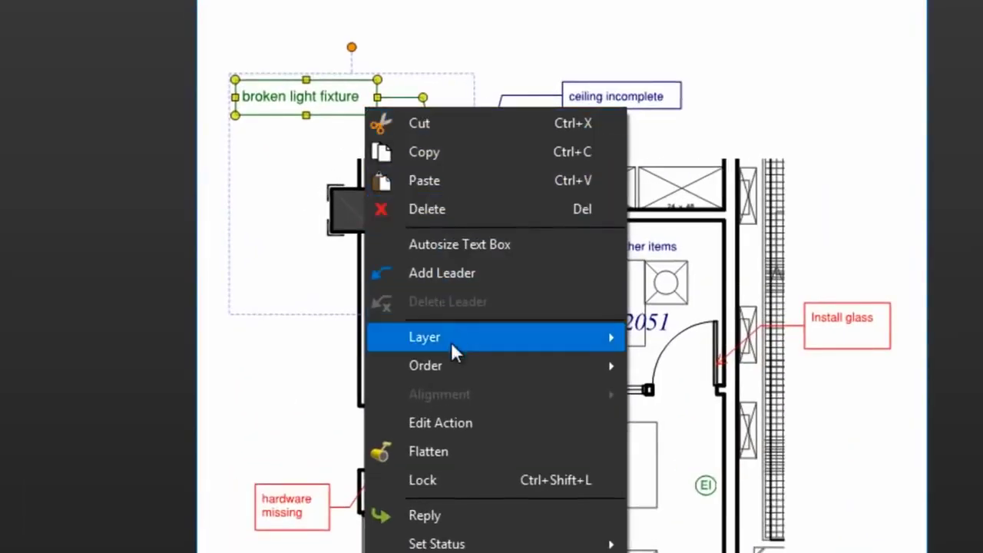
{"action": "mouse_move", "coordinate": [453, 347]}
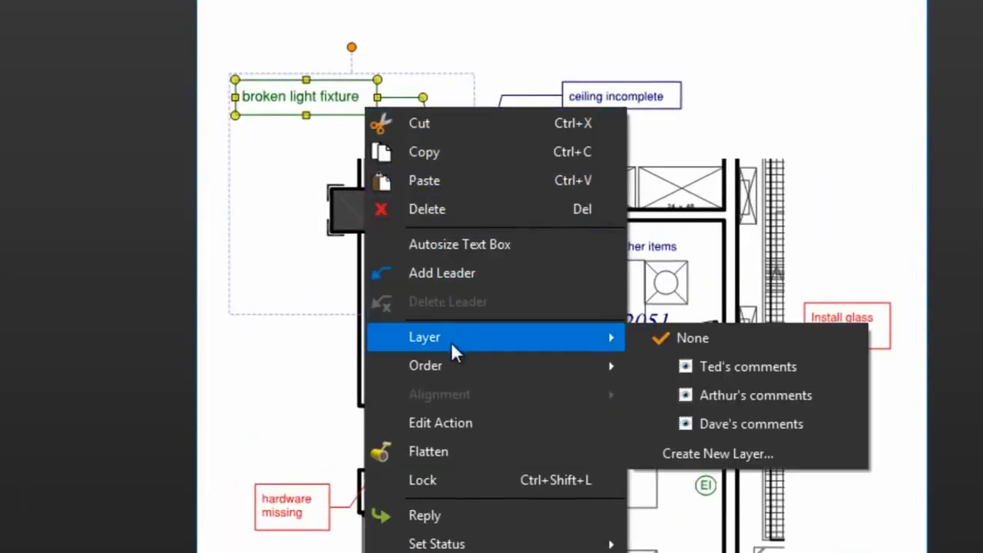
{"action": "left_click", "coordinate": [722, 367]}
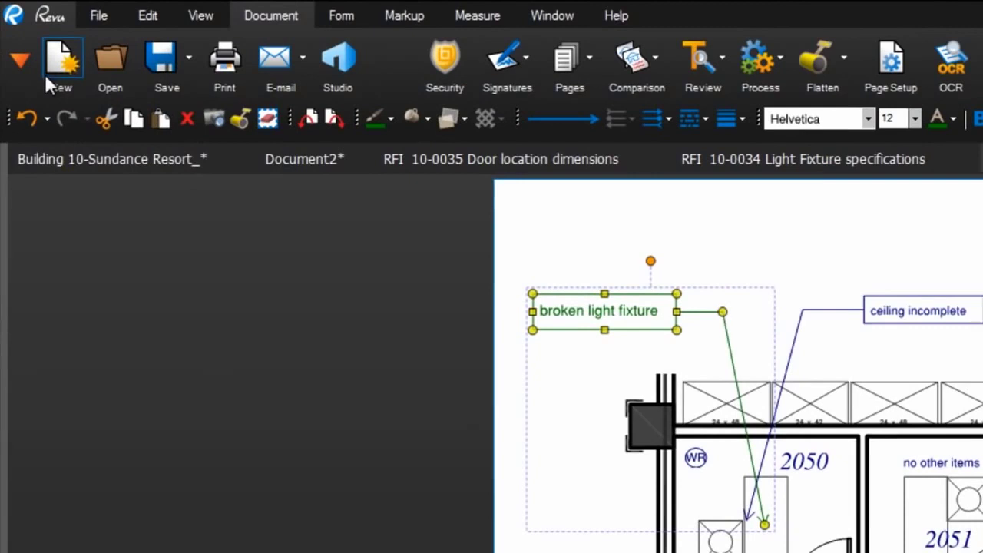
In the Layers panel, add a fourth layer named for the new reviewer's comments
{"action": "left_click", "coordinate": [11, 29]}
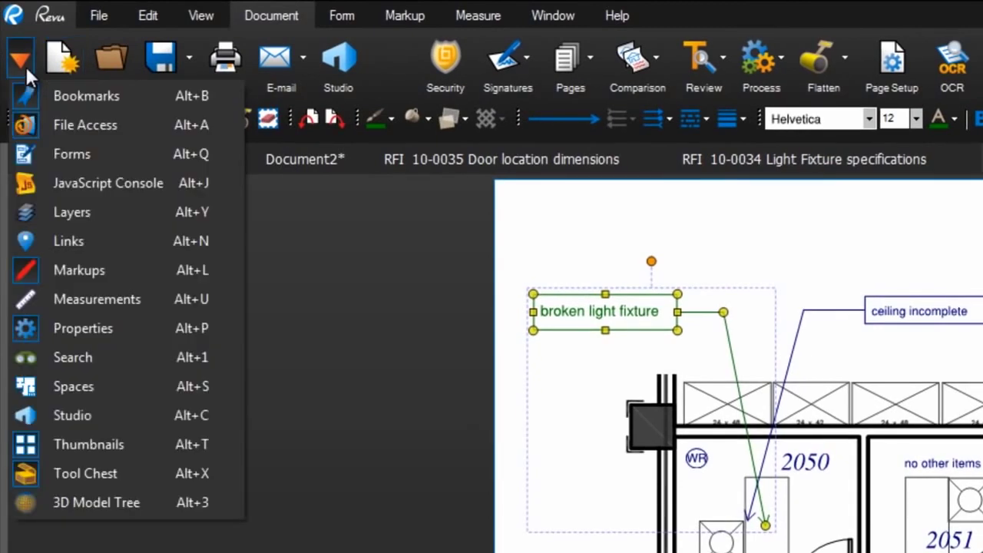
{"action": "left_click", "coordinate": [86, 221]}
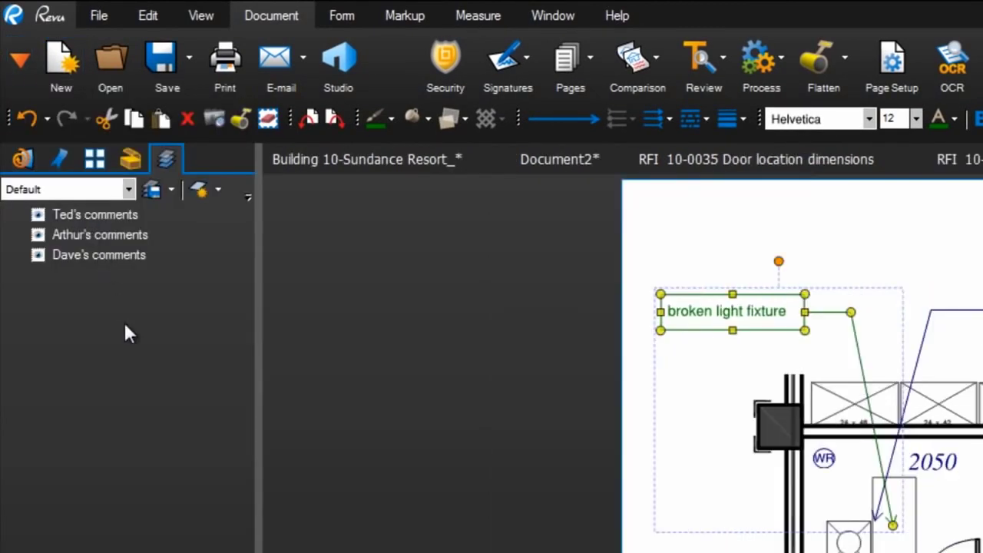
{"action": "left_click", "coordinate": [198, 191]}
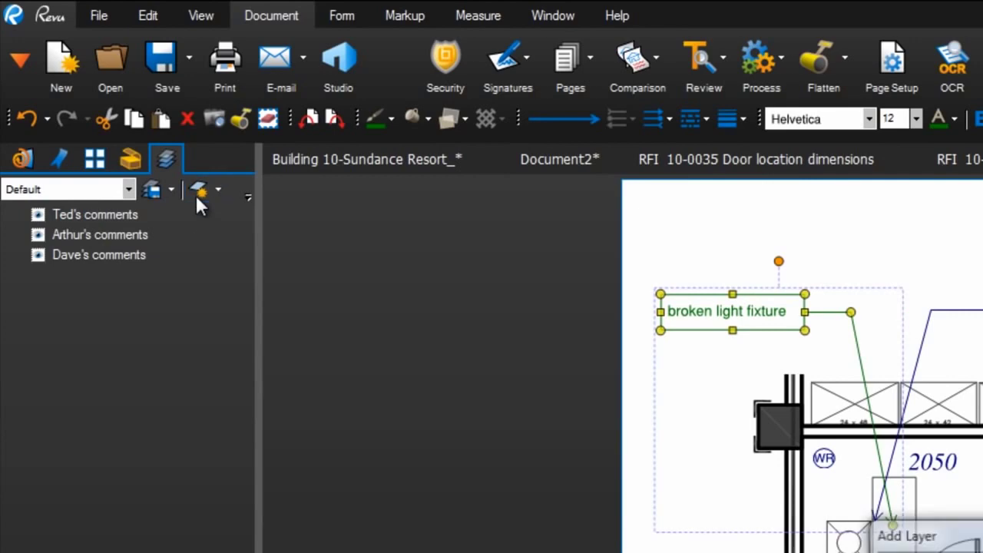
{"action": "type", "text": "Heather"}
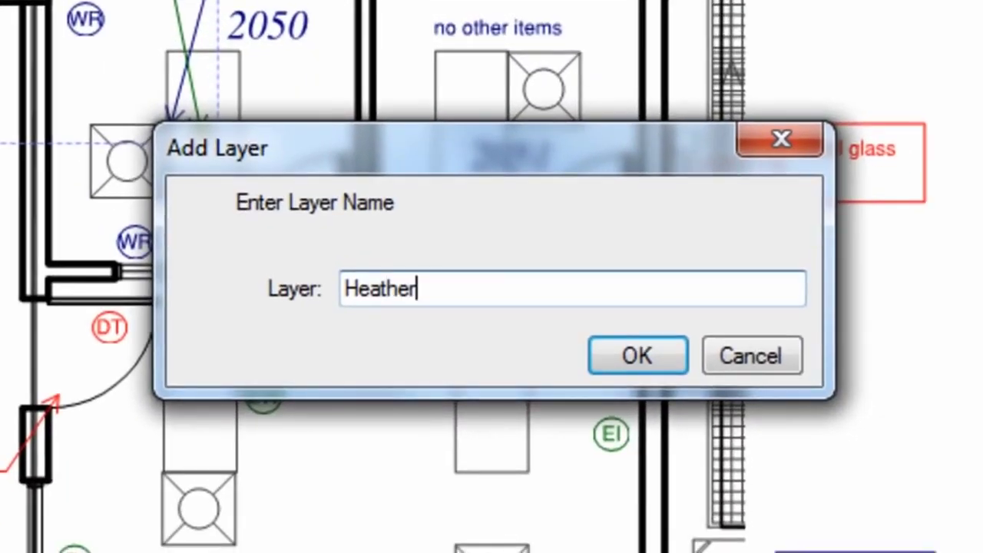
{"action": "type", "text": "'s comments"}
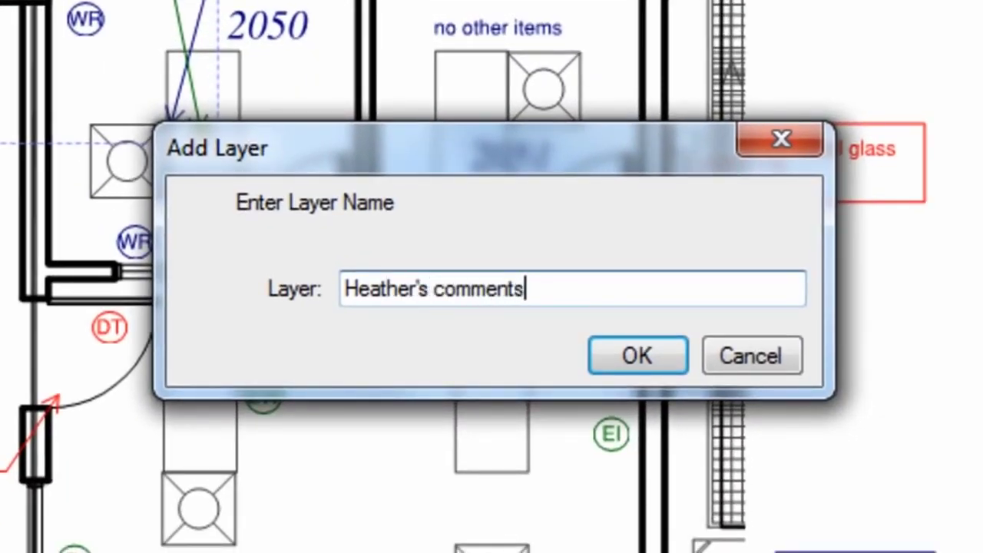
{"action": "left_click", "coordinate": [644, 357]}
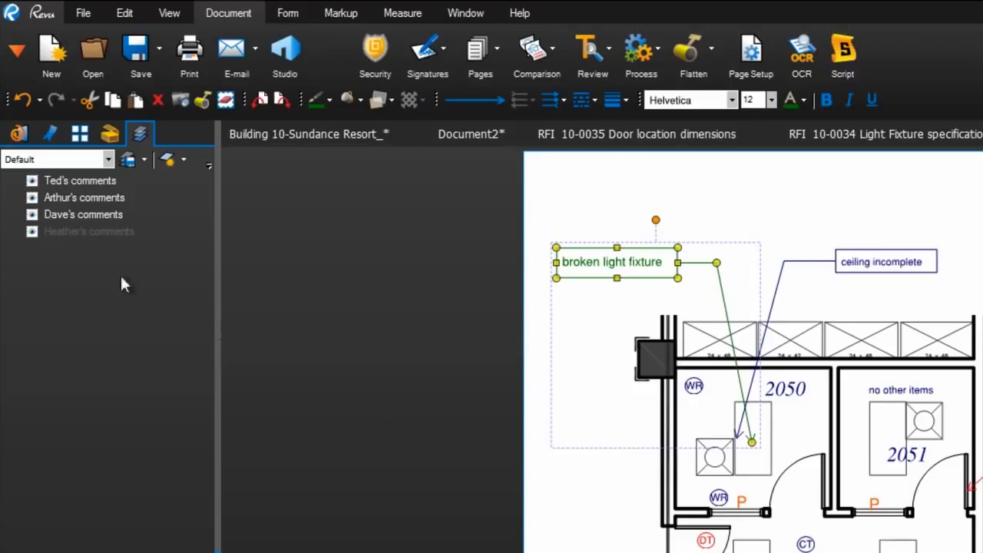
Make the fourth reviewer's layer the markup layer for all new markups
{"action": "right_click", "coordinate": [106, 233]}
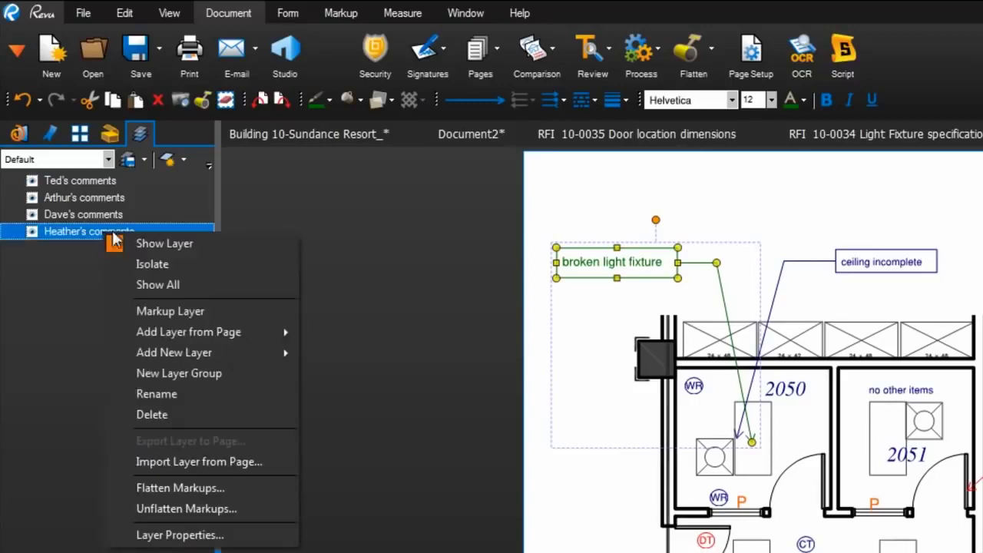
{"action": "left_click", "coordinate": [182, 312]}
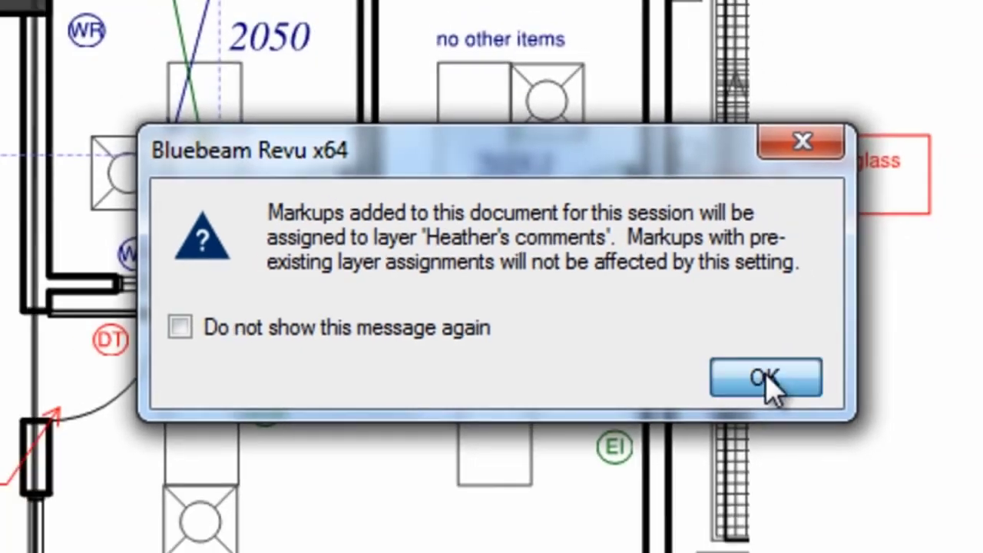
{"action": "left_click", "coordinate": [791, 390]}
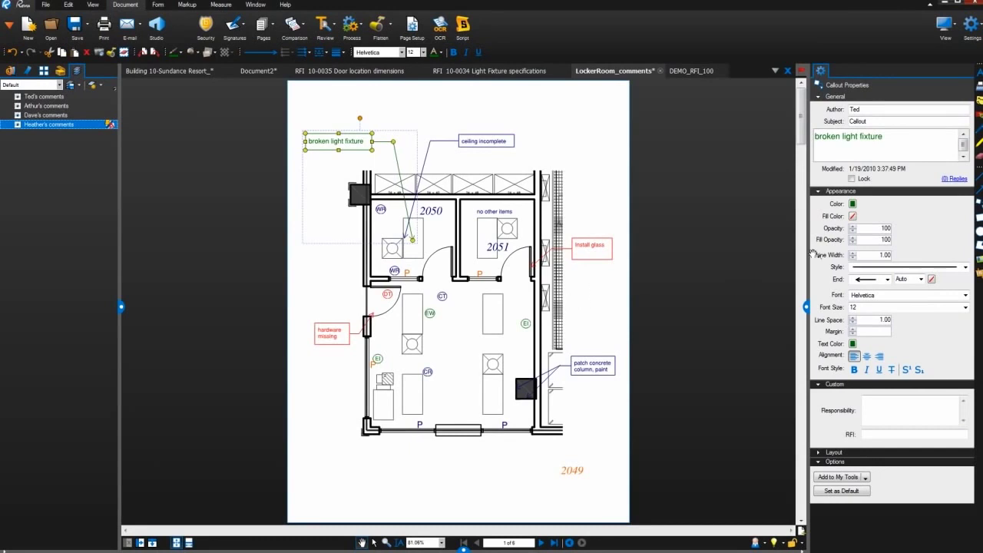
Draw a red 'Clean mechanical grille' callout from room 2051's fixture, text up and right
{"action": "key", "text": "Escape"}
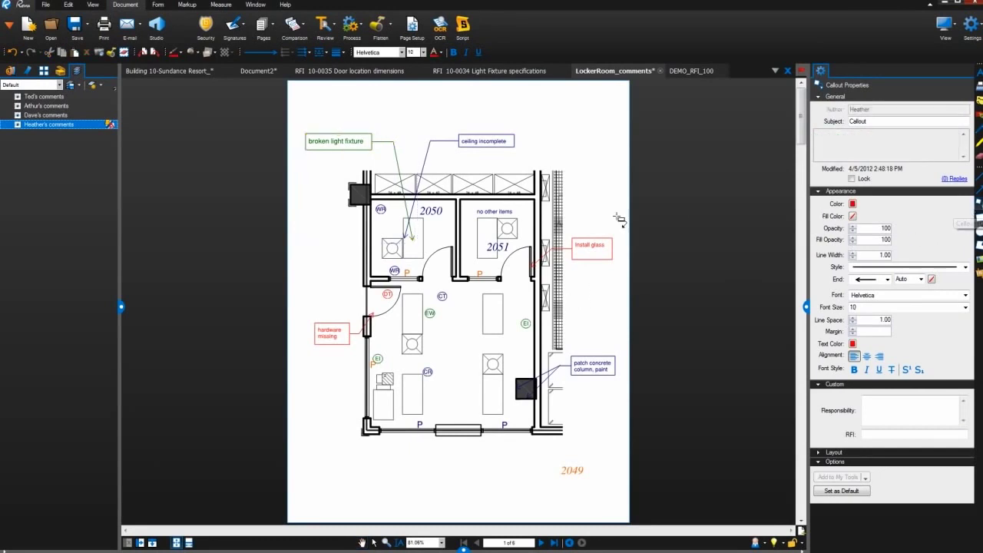
{"action": "left_click", "coordinate": [522, 229]}
{"action": "left_click", "coordinate": [611, 147]}
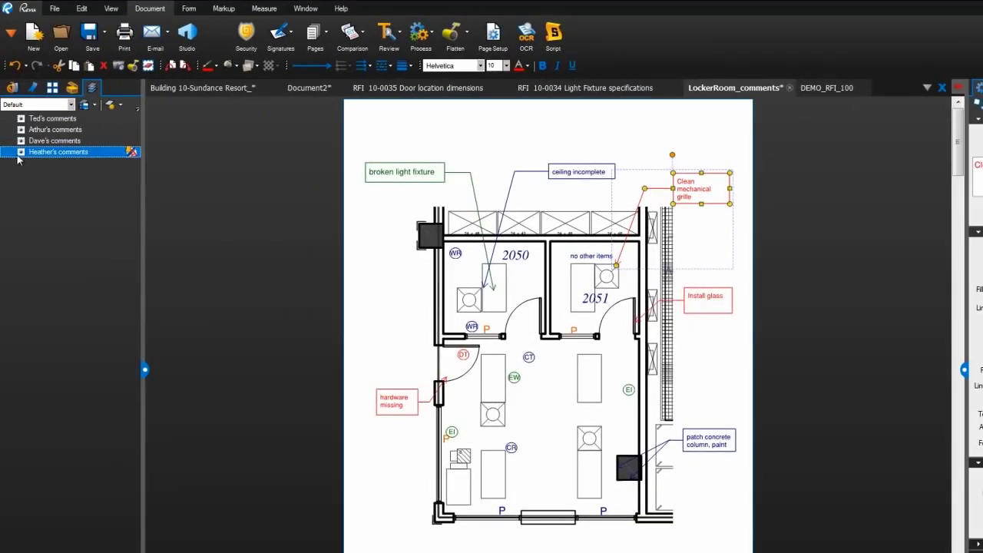
{"action": "left_click", "coordinate": [21, 152]}
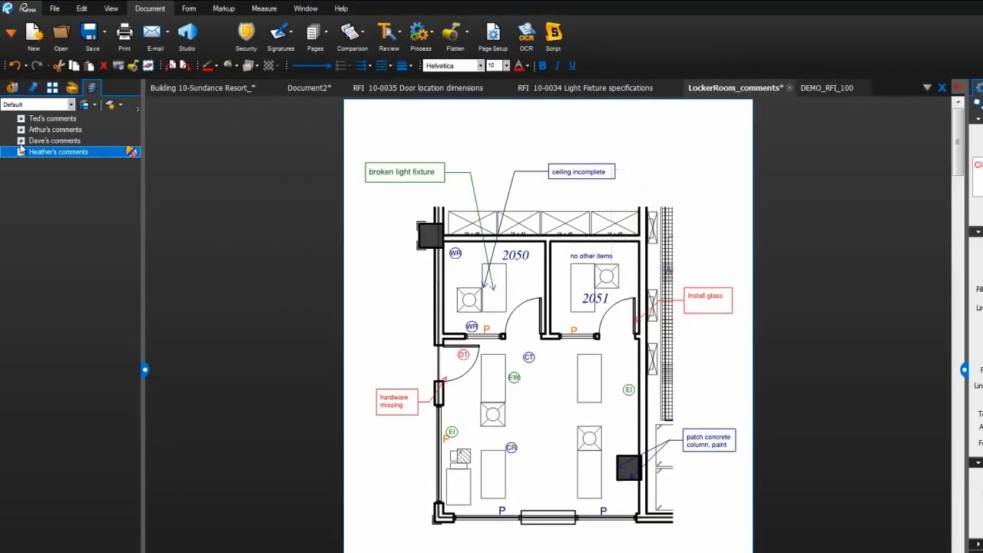
{"action": "left_click", "coordinate": [21, 142]}
{"action": "left_click", "coordinate": [21, 130]}
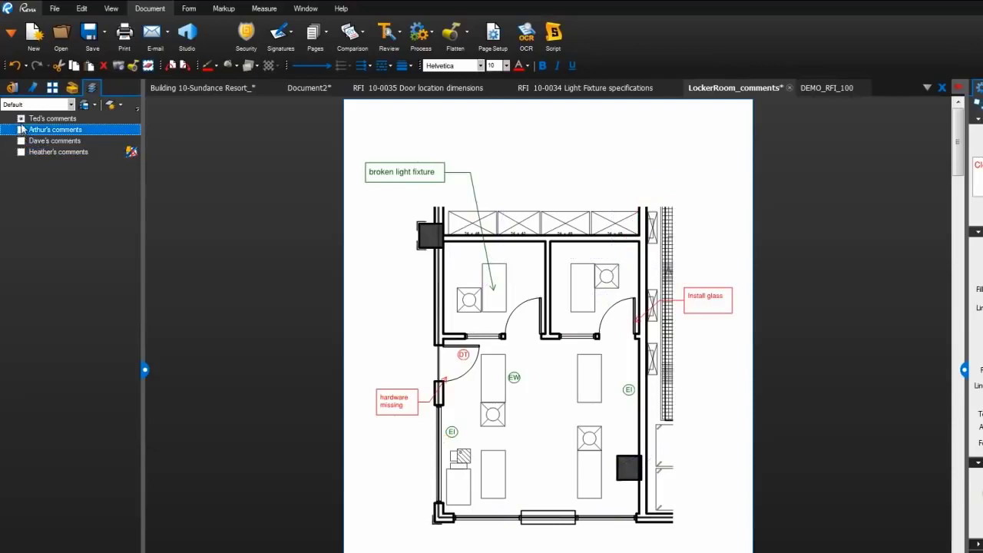
{"action": "left_click", "coordinate": [20, 119]}
{"action": "left_click", "coordinate": [21, 119]}
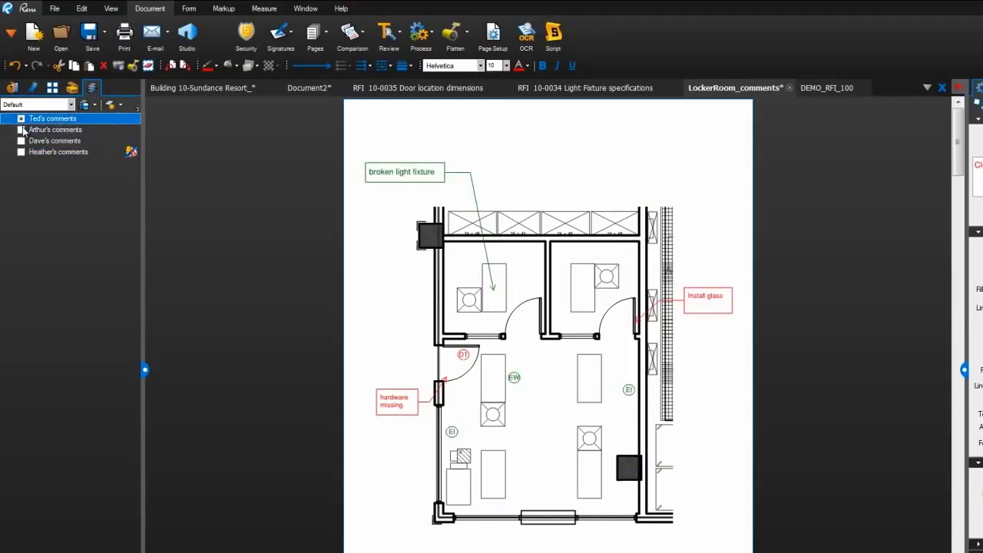
{"action": "left_click", "coordinate": [22, 130]}
{"action": "left_click", "coordinate": [21, 141]}
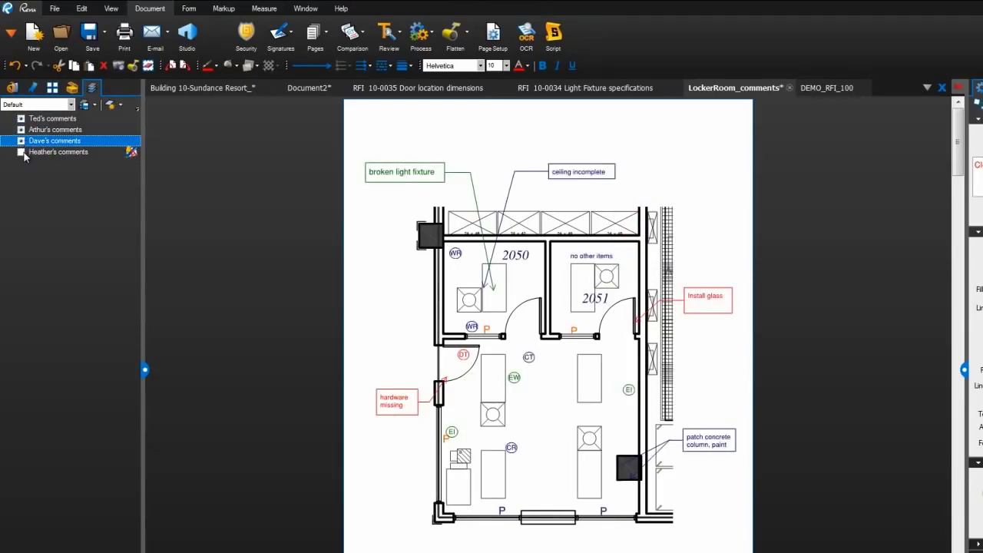
{"action": "left_click", "coordinate": [21, 152]}
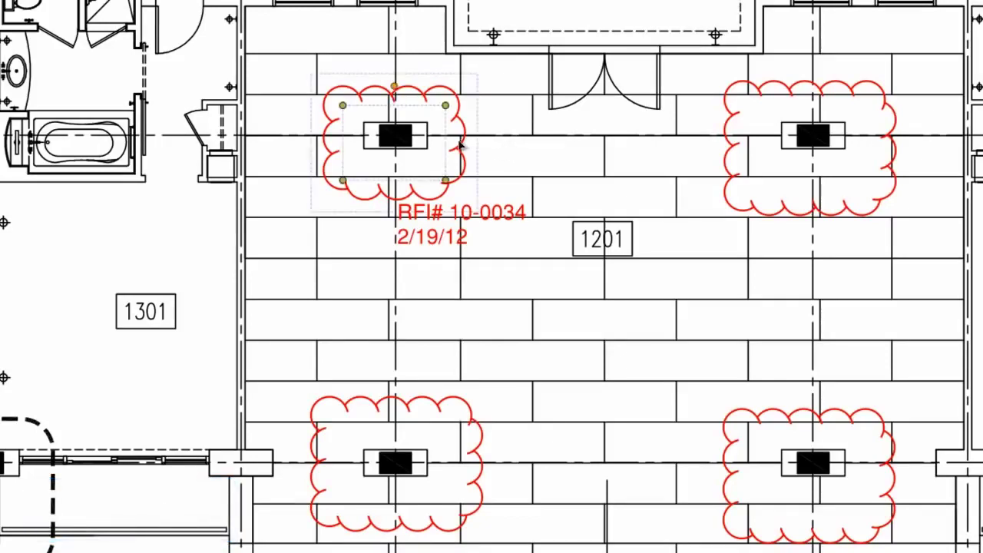
Group the top-left revision cloud with its RFI# 10-0034 label and nudge it right
{"action": "left_click", "coordinate": [444, 217], "text": "shift"}
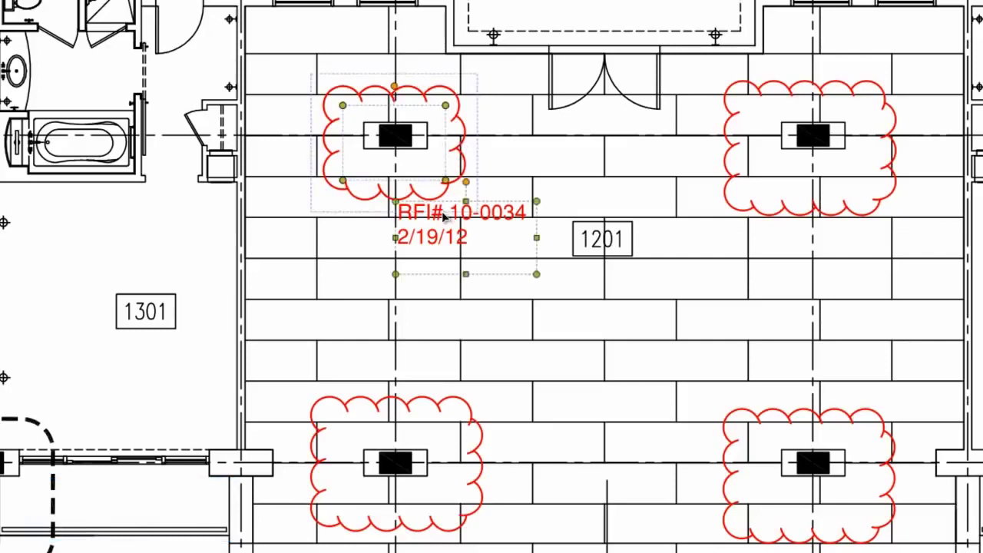
{"action": "right_click", "coordinate": [444, 217]}
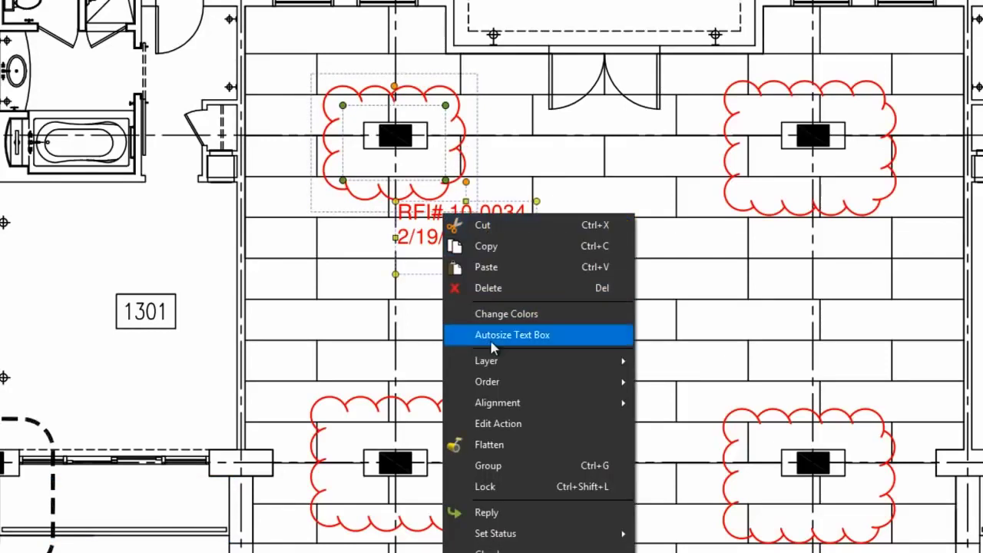
{"action": "left_click", "coordinate": [486, 465]}
{"action": "left_click_drag", "start_coordinate": [413, 223], "coordinate": [449, 239]}
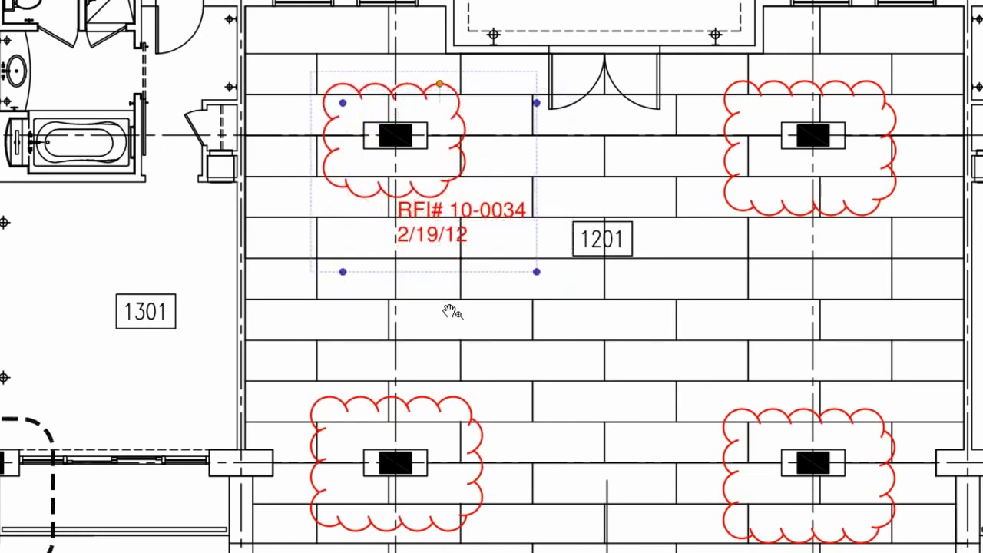
Save the group to My Tools, then test-place a copy left of room 1201 and delete it
{"action": "right_click", "coordinate": [441, 190]}
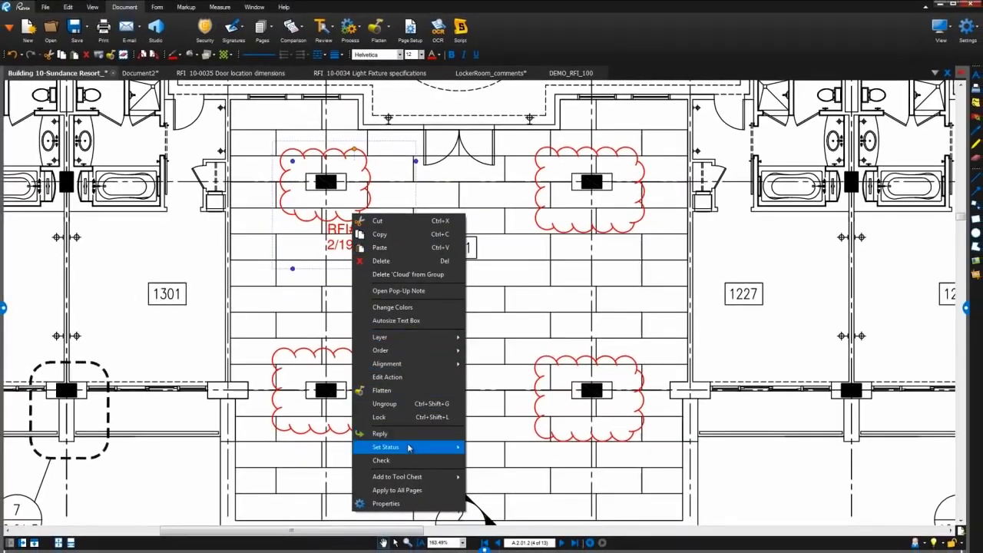
{"action": "mouse_move", "coordinate": [414, 476]}
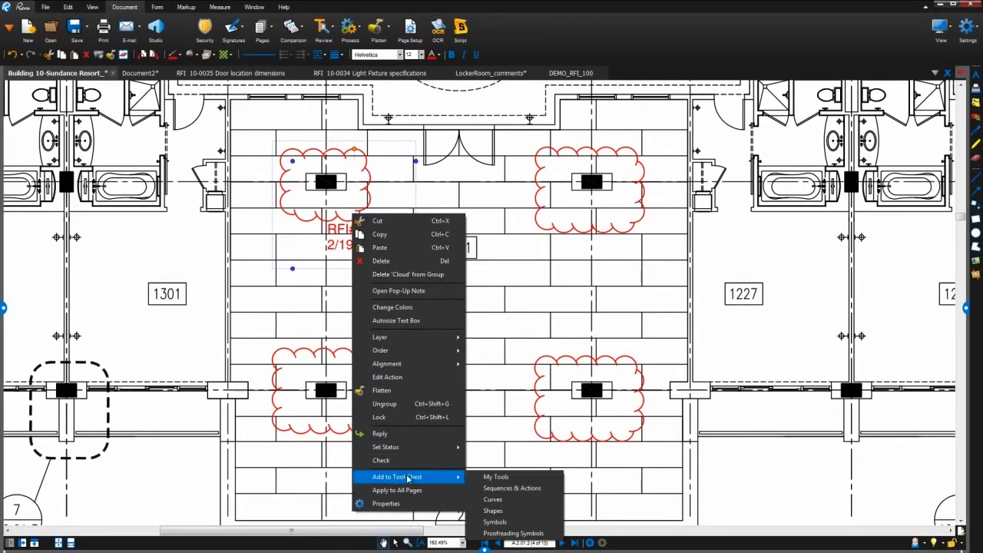
{"action": "left_click", "coordinate": [497, 478]}
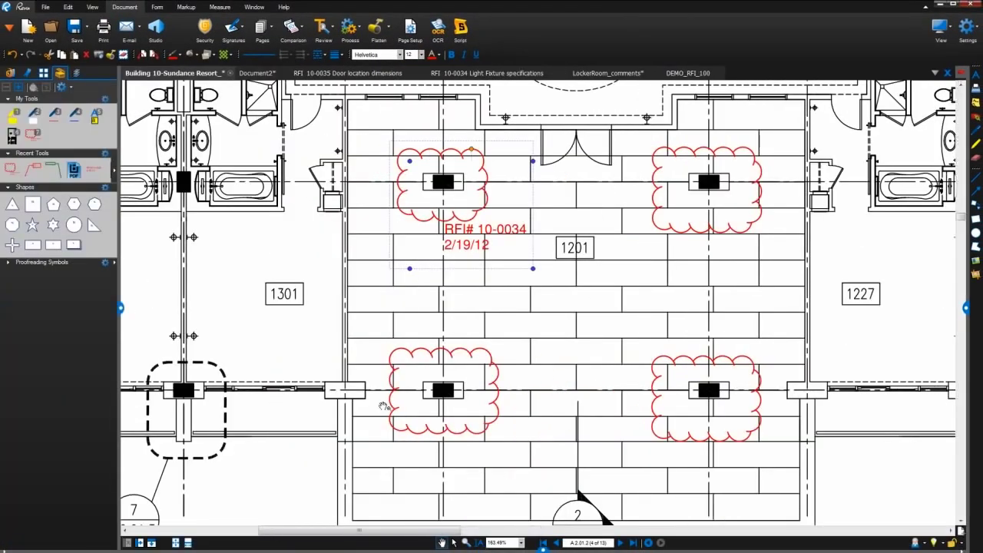
{"action": "left_click", "coordinate": [35, 135]}
{"action": "left_click", "coordinate": [331, 351]}
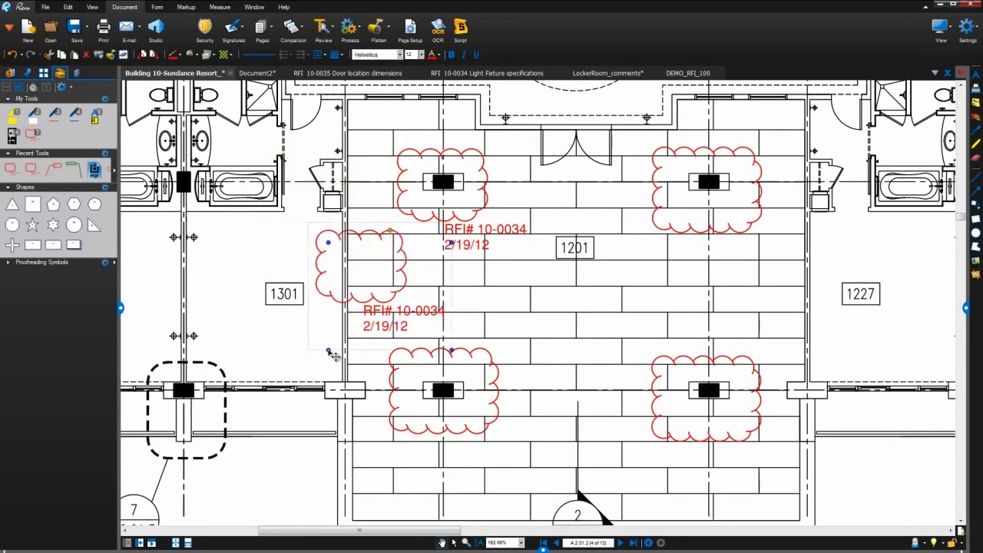
{"action": "key", "text": "Delete"}
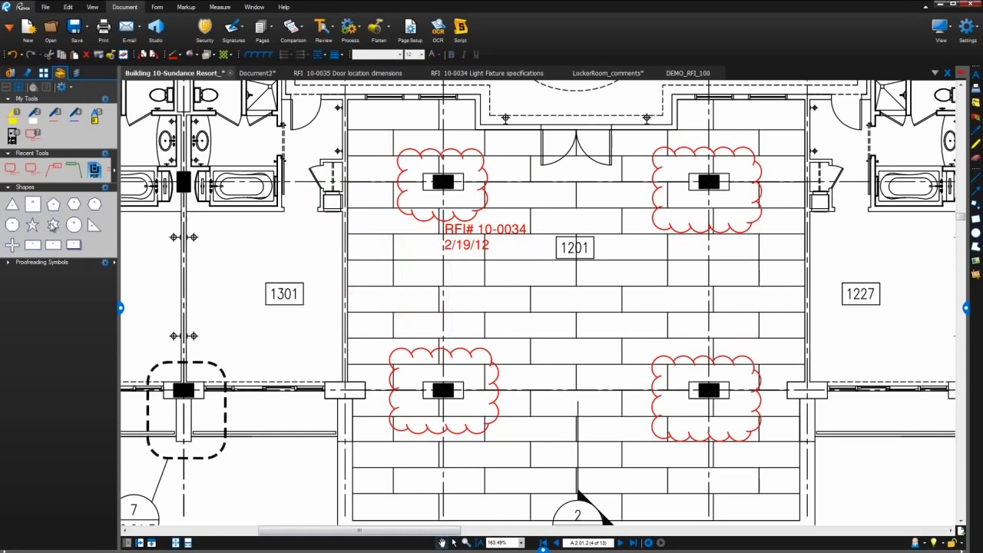
Place the saved N square shape below room 1201
{"action": "left_click", "coordinate": [32, 204]}
{"action": "left_click", "coordinate": [538, 334]}
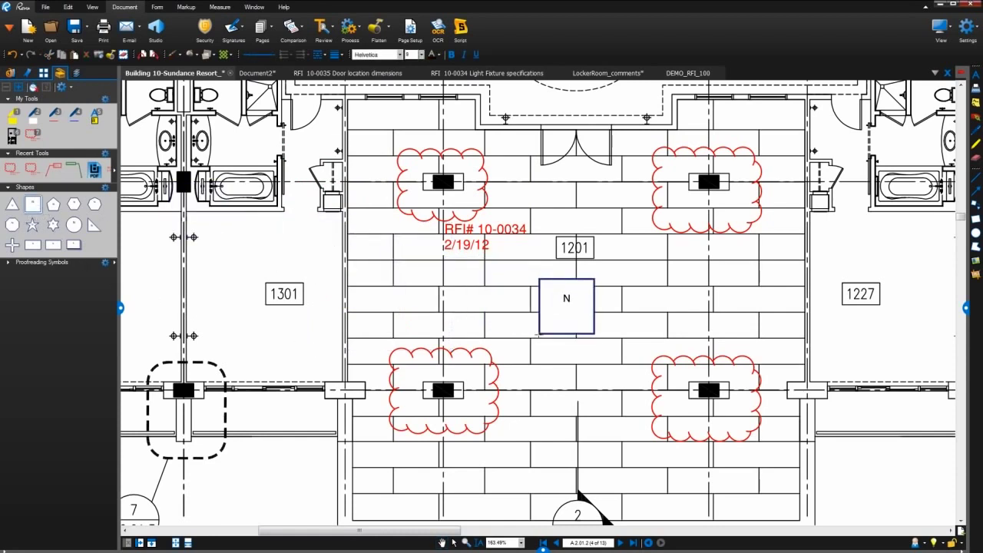
{"action": "left_click", "coordinate": [538, 335]}
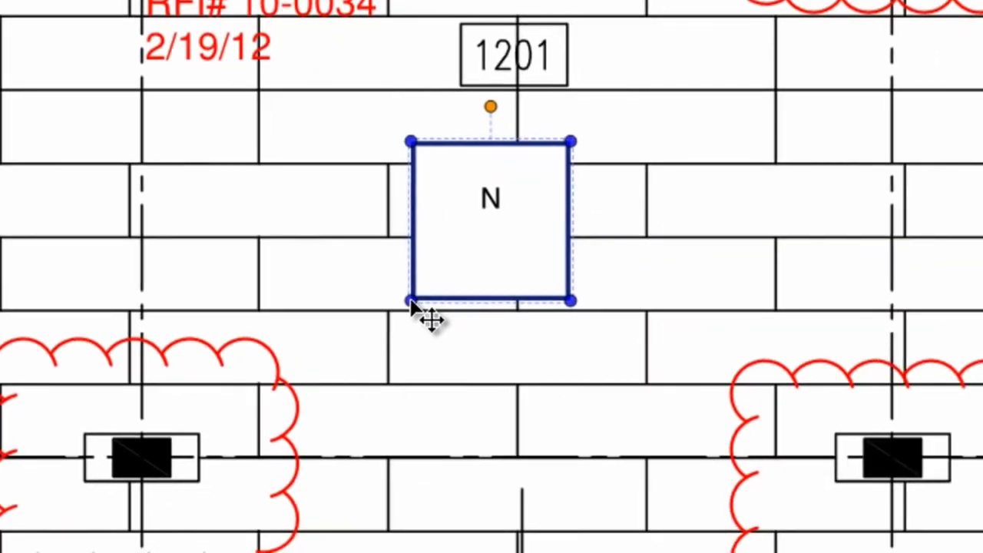
Shrink the N square's inner text box and ungroup the rectangle from its text
{"action": "left_click", "coordinate": [413, 303]}
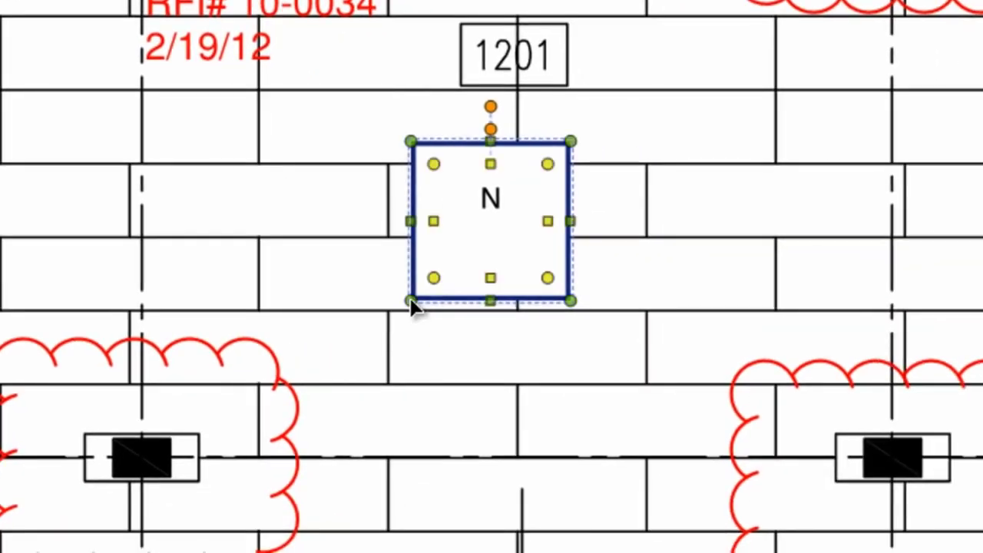
{"action": "left_click_drag", "start_coordinate": [434, 284], "coordinate": [492, 236]}
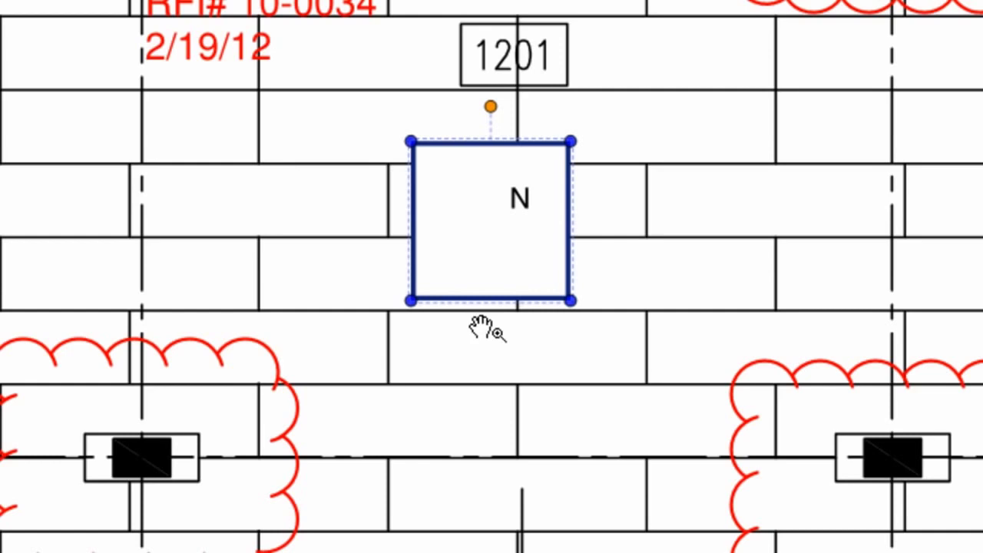
{"action": "right_click", "coordinate": [487, 254]}
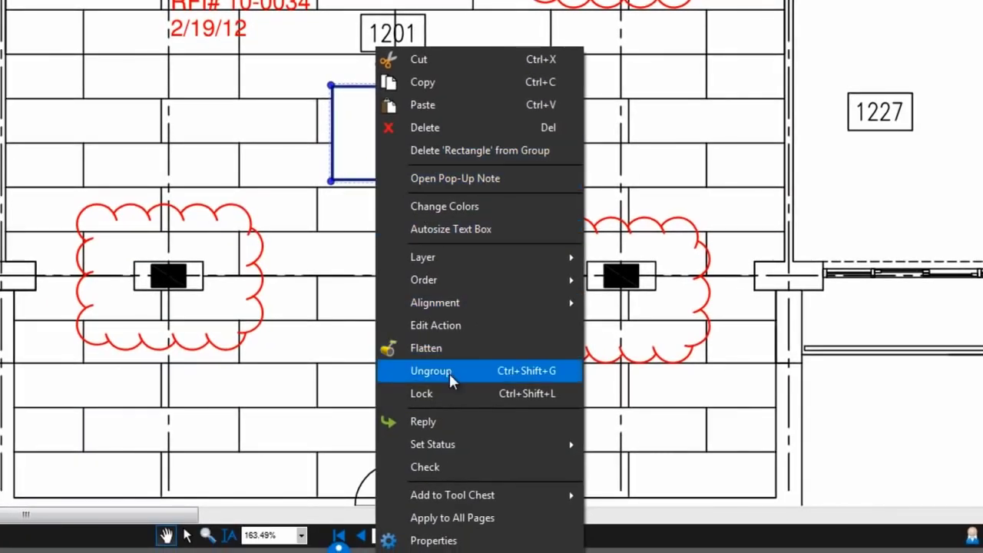
{"action": "left_click", "coordinate": [449, 373]}
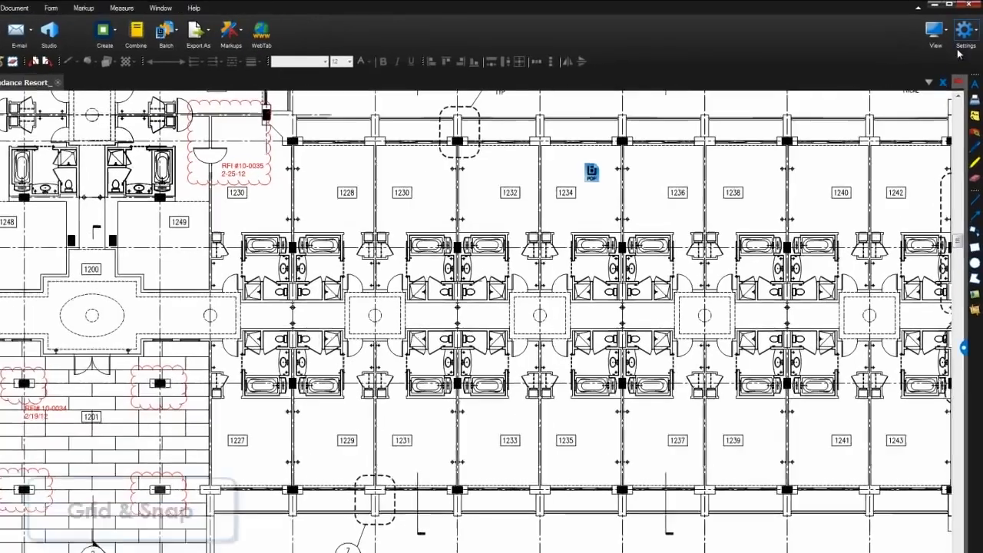
Show the dotted grid over the Building 10 plan, zoom in, and open Preferences from Settings
{"action": "left_click", "coordinate": [967, 25]}
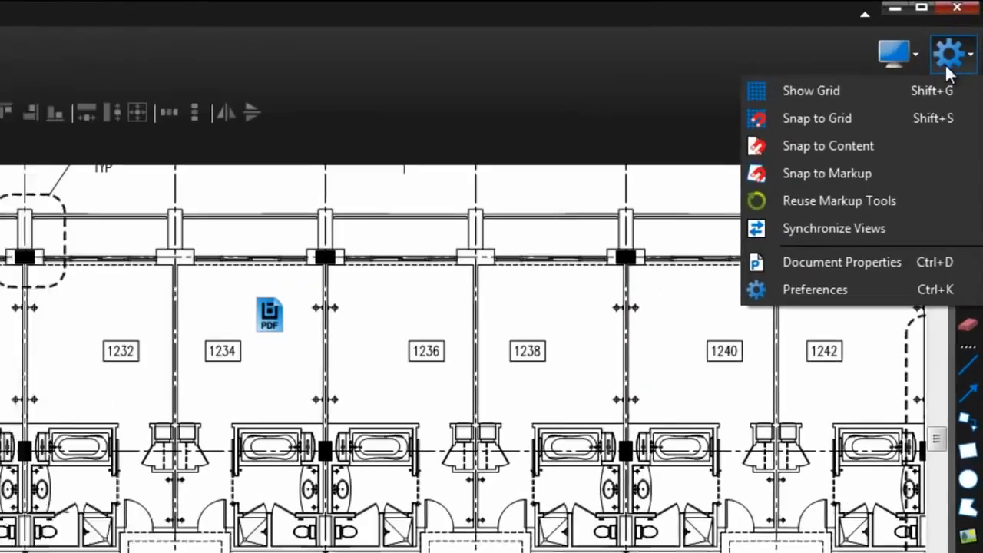
{"action": "left_click", "coordinate": [837, 97]}
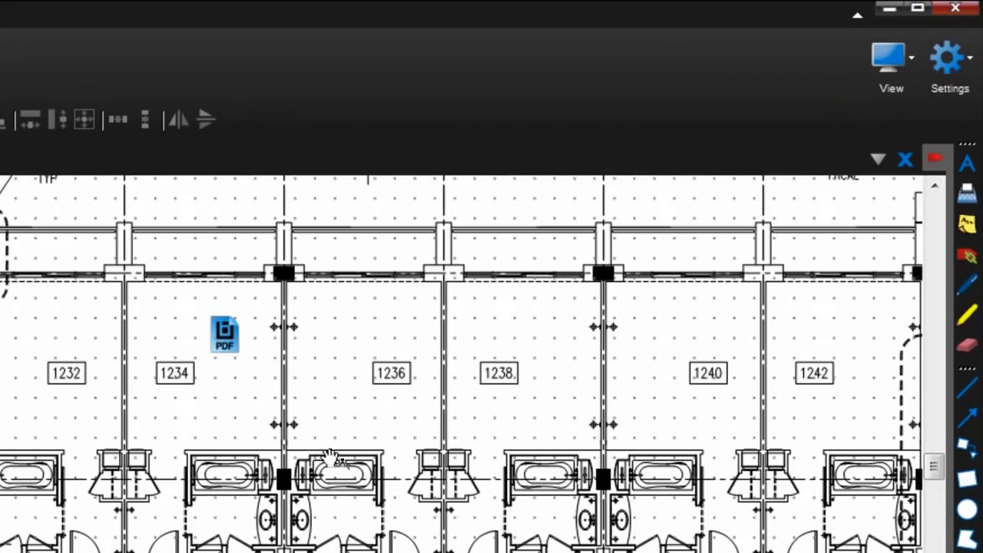
{"action": "scroll", "coordinate": [328, 446], "scroll_direction": "up", "scroll_amount": 3}
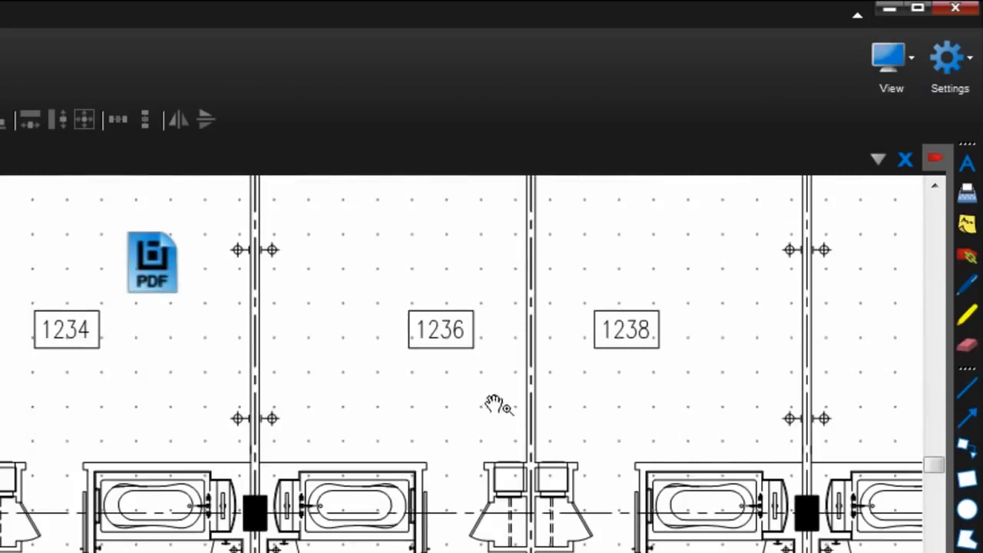
{"action": "left_click", "coordinate": [932, 68]}
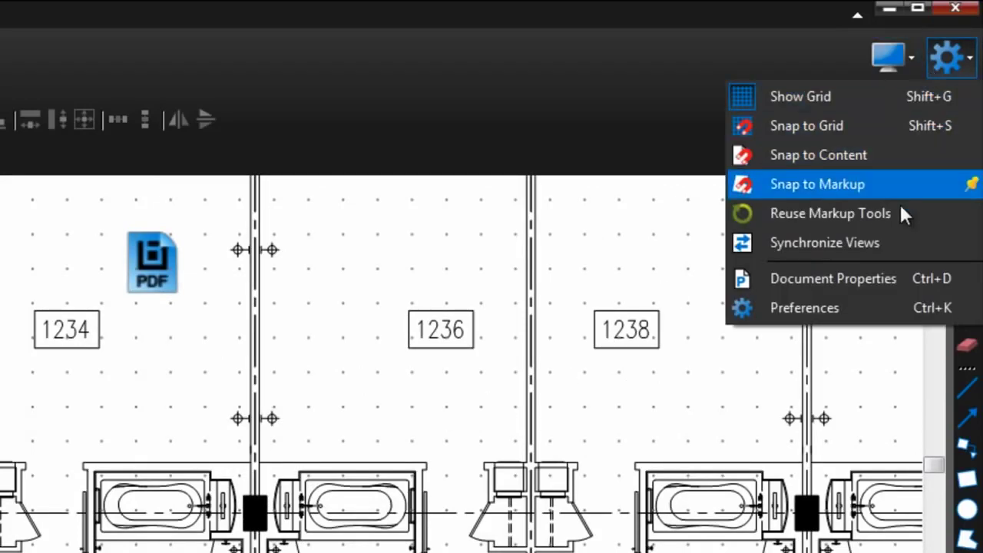
{"action": "left_click", "coordinate": [835, 308]}
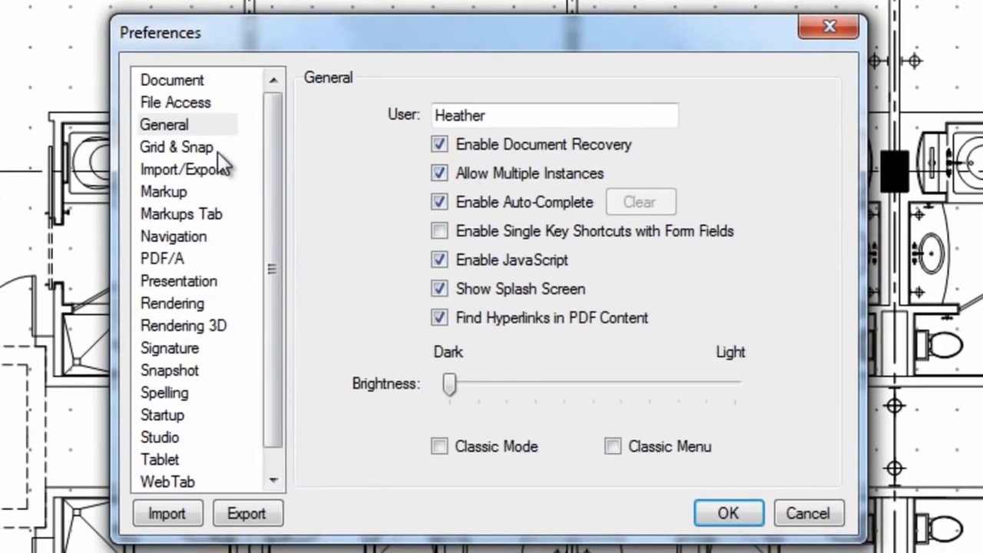
In Grid & Snap, keep units on Inches and lower Grid Spacing to 0.1250
{"action": "left_click", "coordinate": [169, 174]}
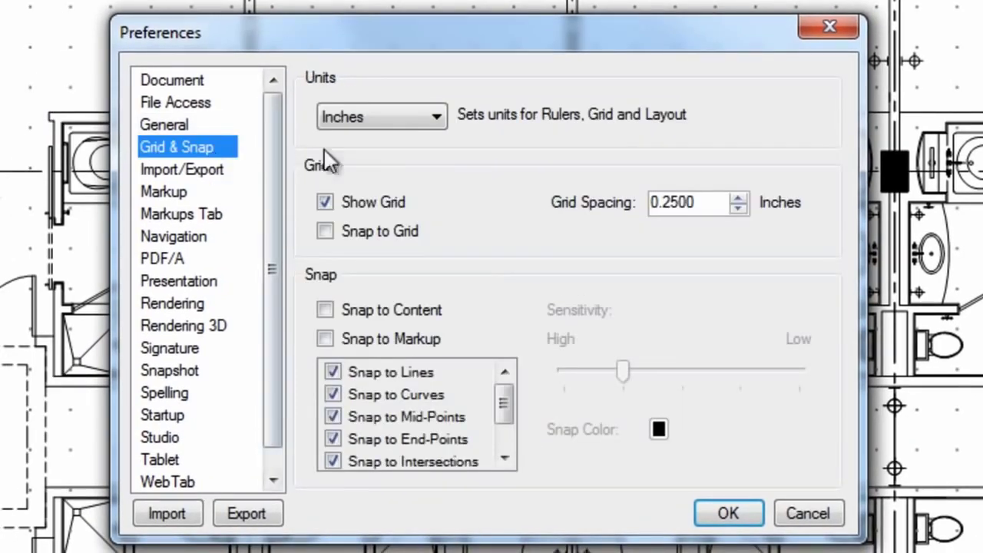
{"action": "left_click", "coordinate": [432, 118]}
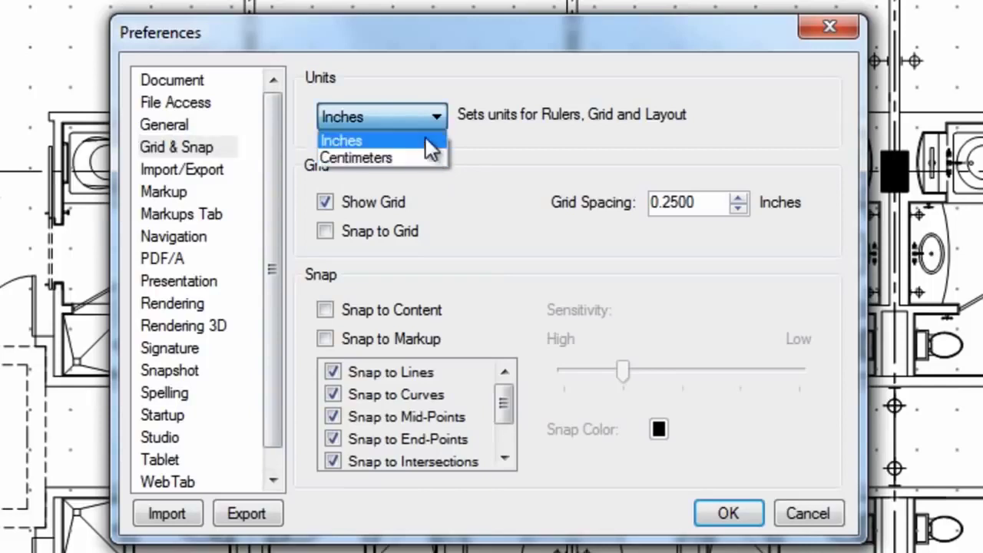
{"action": "left_click", "coordinate": [423, 138]}
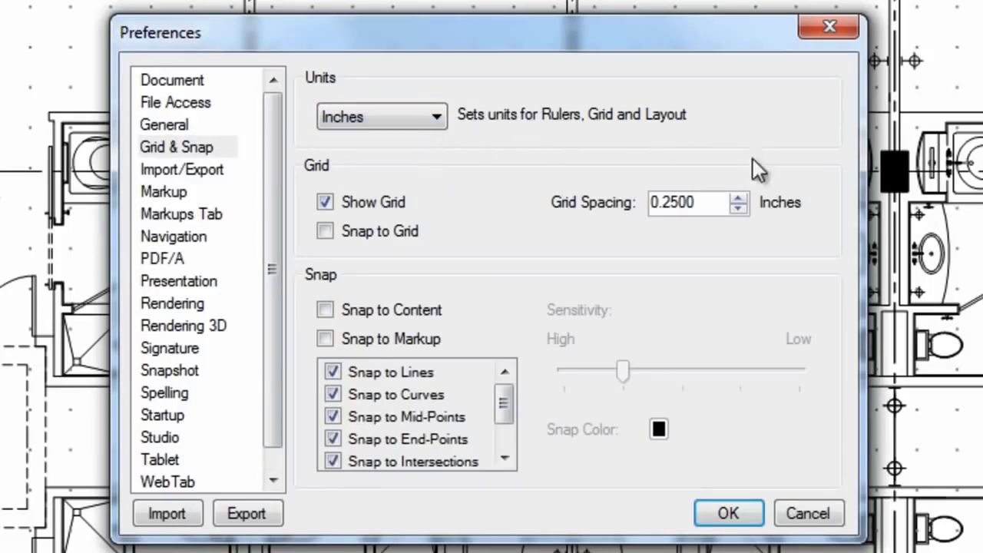
{"action": "left_click", "coordinate": [736, 210]}
{"action": "left_click", "coordinate": [736, 209]}
{"action": "left_click", "coordinate": [736, 210]}
{"action": "left_click", "coordinate": [736, 209]}
{"action": "left_click", "coordinate": [736, 210]}
Apply the grid settings, enable Snap to Grid, and draw a rectangle left of room label 1232
{"action": "left_click", "coordinate": [734, 522]}
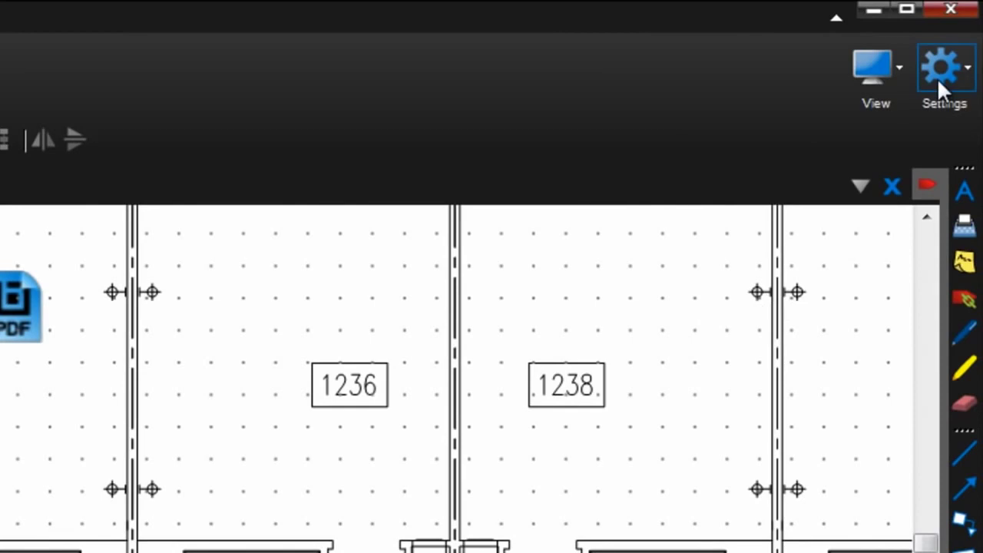
{"action": "left_click", "coordinate": [939, 74]}
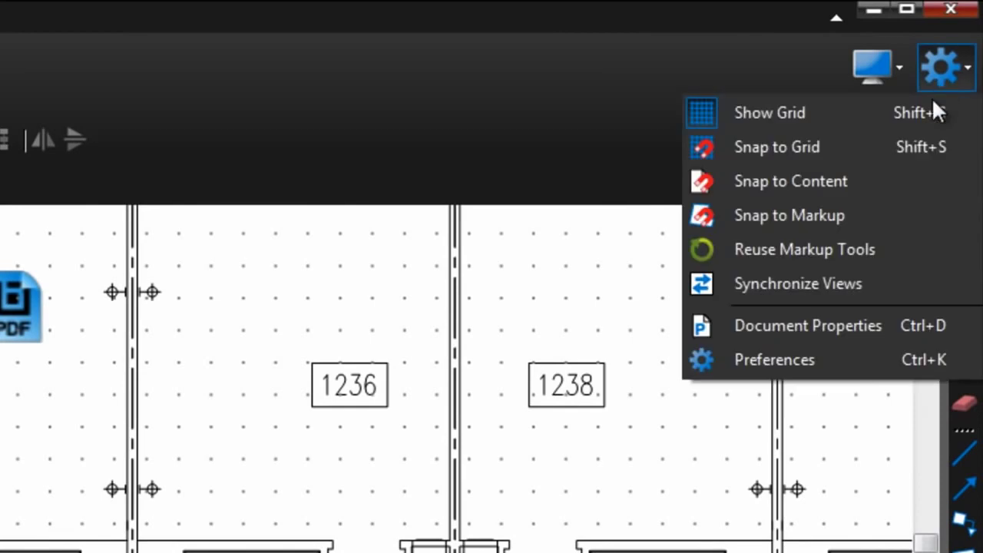
{"action": "left_click", "coordinate": [847, 148]}
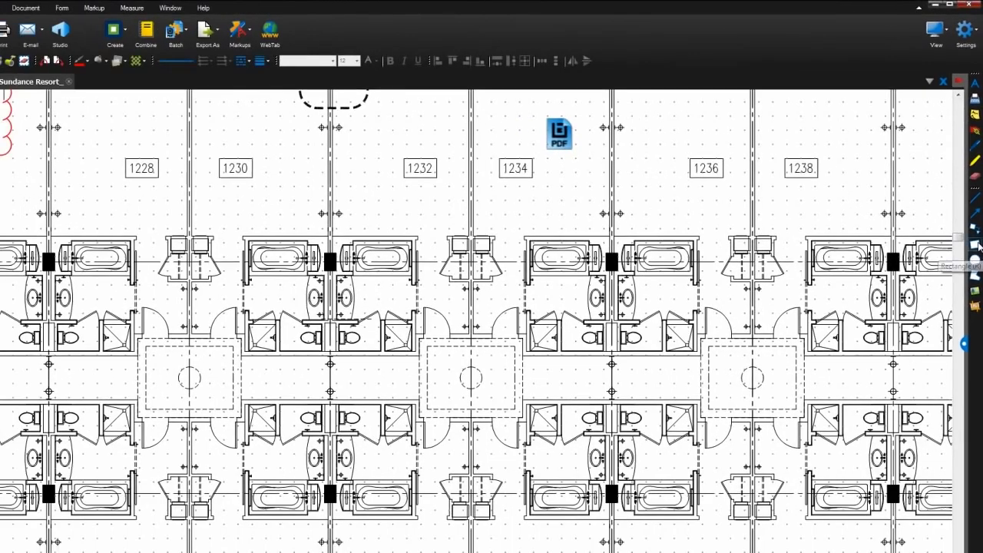
{"action": "left_click", "coordinate": [980, 245]}
{"action": "scroll", "coordinate": [358, 161], "scroll_direction": "up", "scroll_amount": 3}
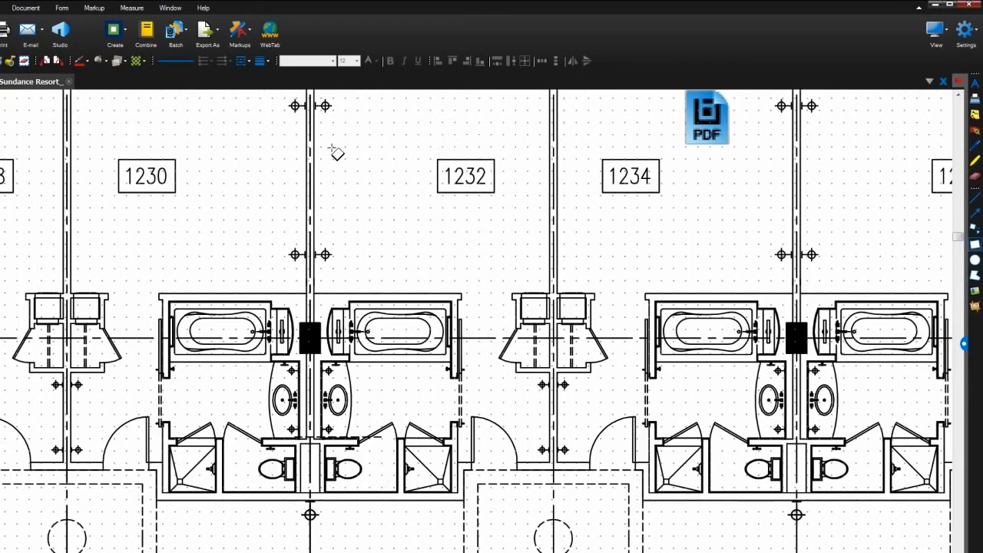
{"action": "left_click_drag", "start_coordinate": [334, 146], "coordinate": [418, 220]}
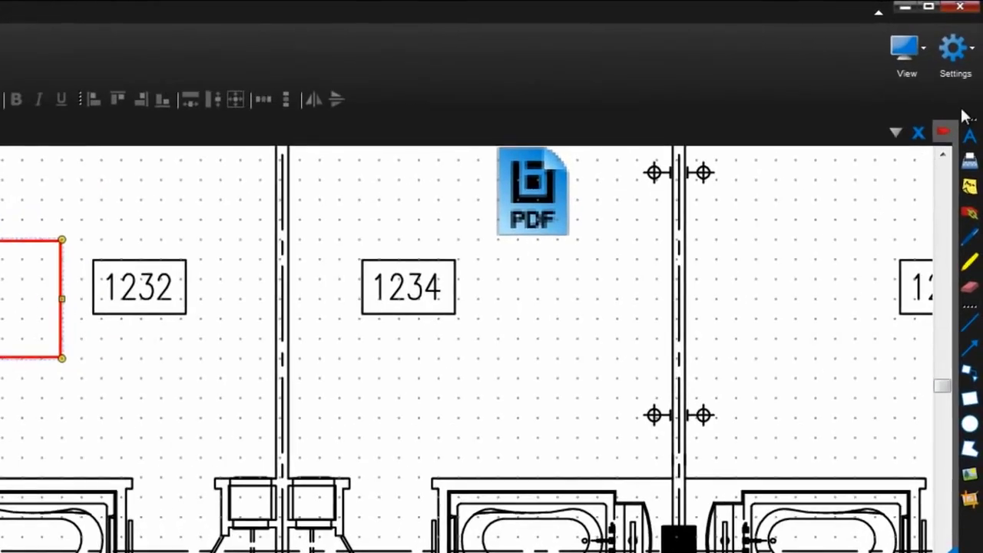
Enable Snap to Content and draw a tall red rectangle beside room label 1230
{"action": "left_click", "coordinate": [964, 35]}
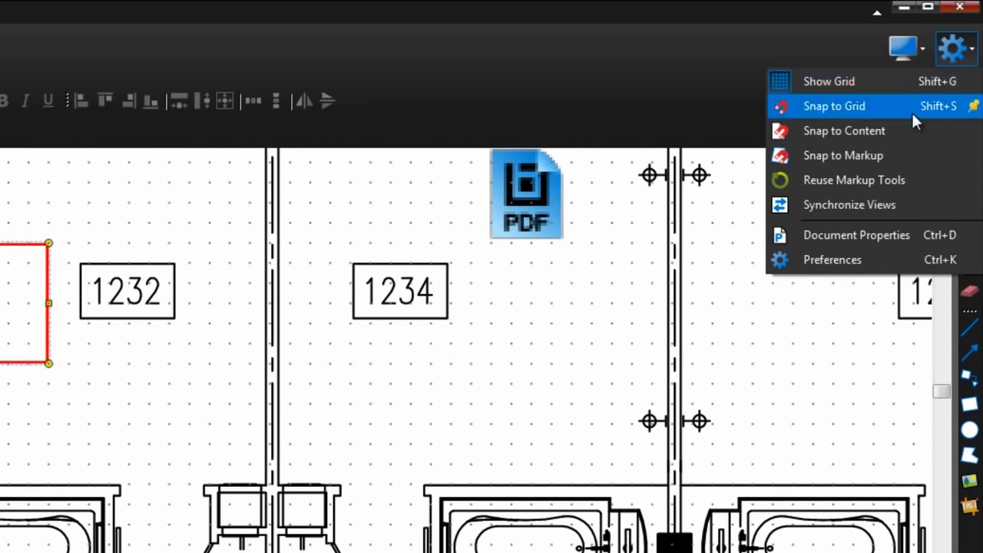
{"action": "left_click", "coordinate": [905, 131]}
{"action": "left_click", "coordinate": [970, 405]}
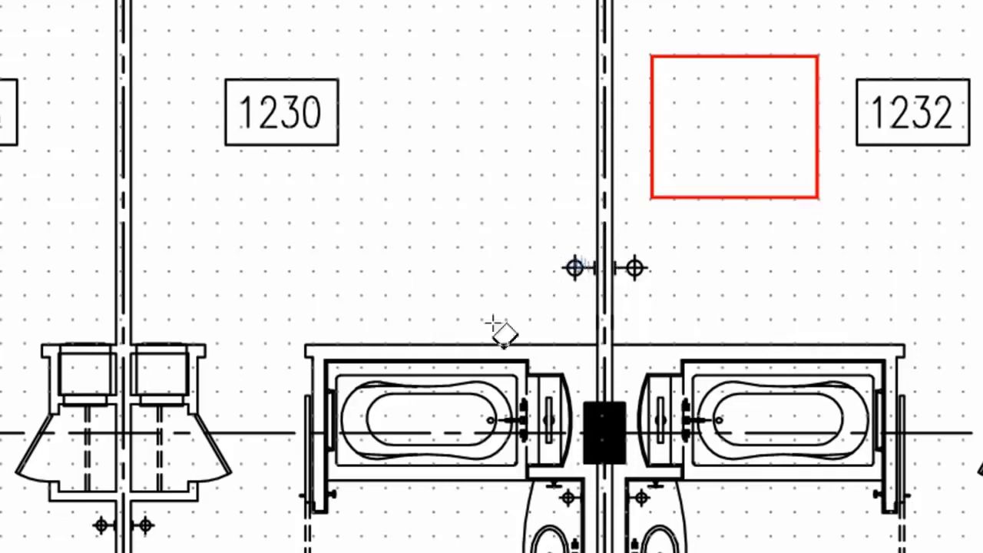
{"action": "left_click_drag", "start_coordinate": [368, 345], "coordinate": [602, 54]}
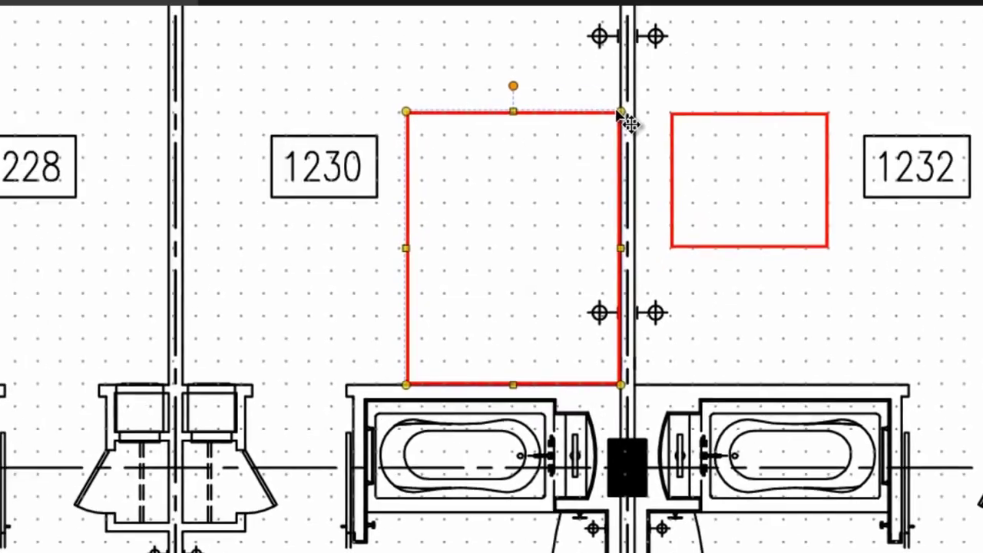
Add a 5'-11" perimeter measurement along the wall by room 1230
{"action": "left_click", "coordinate": [392, 12]}
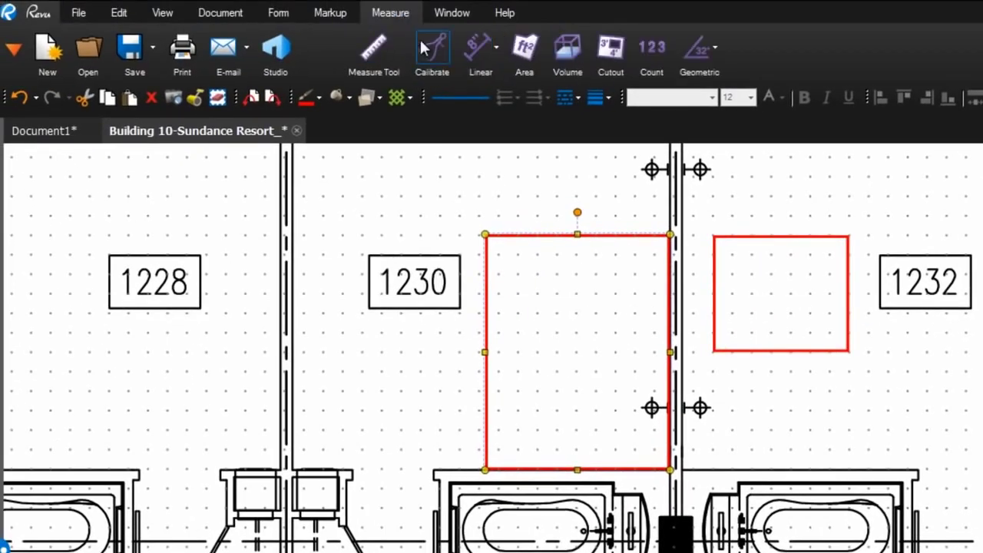
{"action": "left_click", "coordinate": [478, 44]}
{"action": "left_click", "coordinate": [499, 100]}
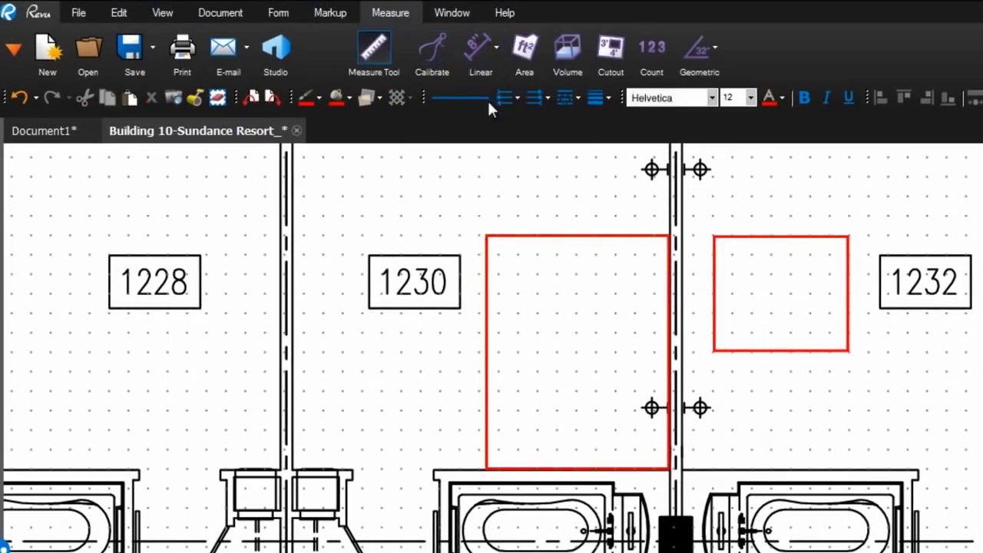
{"action": "left_click", "coordinate": [352, 470]}
{"action": "left_click", "coordinate": [292, 470]}
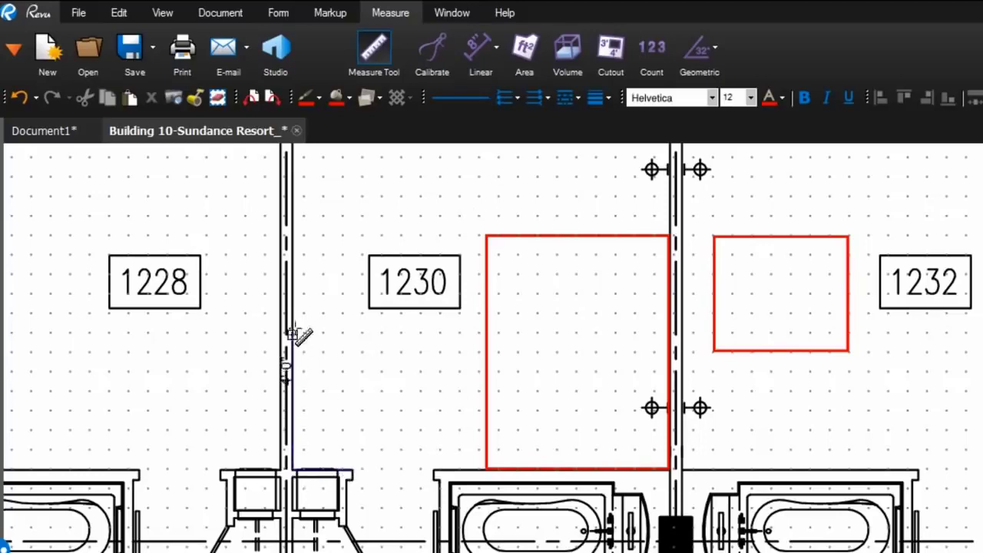
{"action": "double_click", "coordinate": [292, 245]}
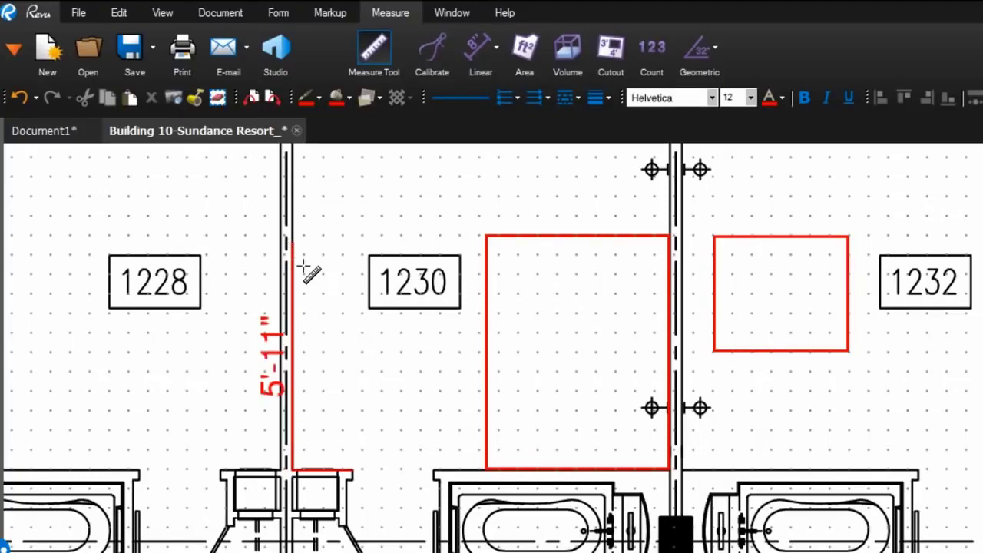
Toggle Snap to Content and Snap to Markup, then draw a red arrow toward room label 1230
{"action": "left_click", "coordinate": [935, 76]}
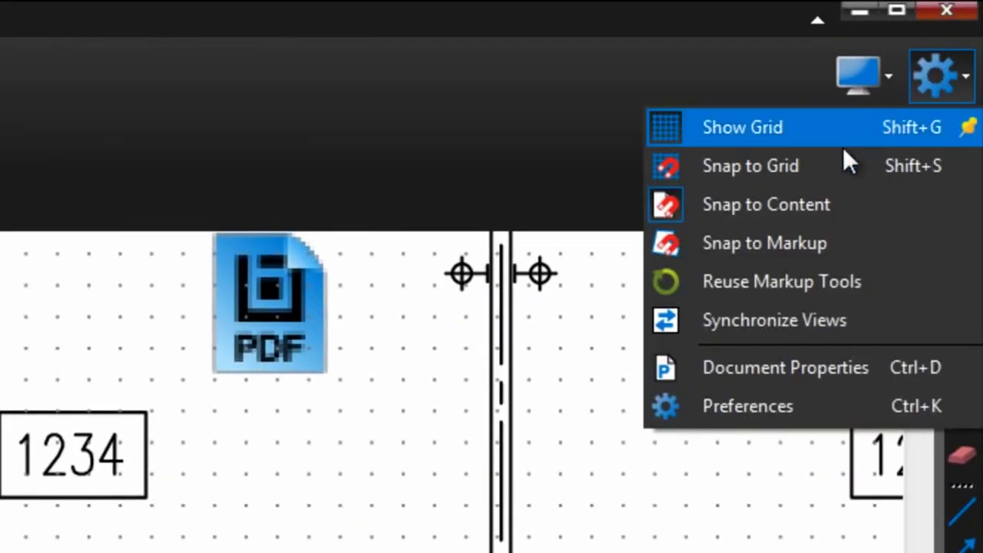
{"action": "left_click", "coordinate": [824, 195]}
{"action": "left_click", "coordinate": [953, 82]}
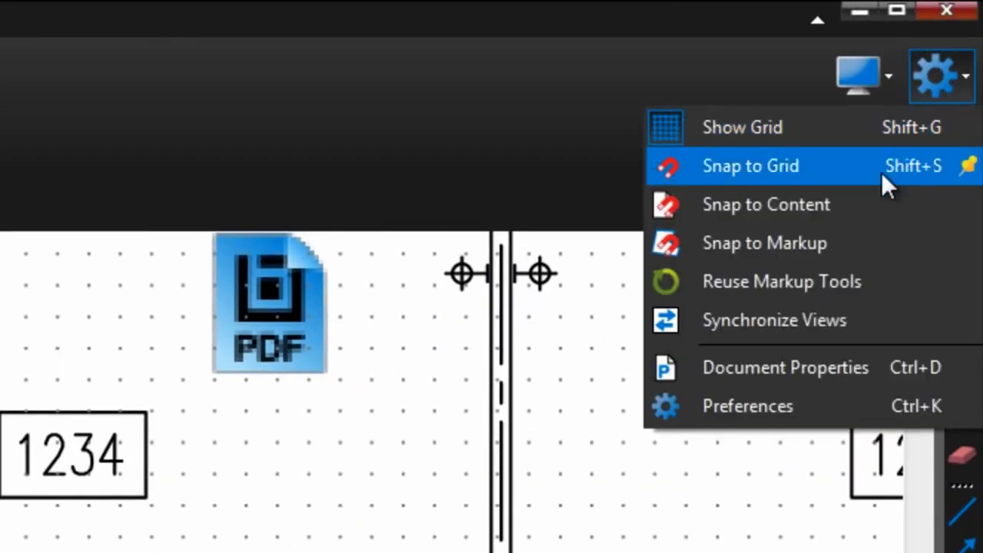
{"action": "left_click", "coordinate": [863, 242]}
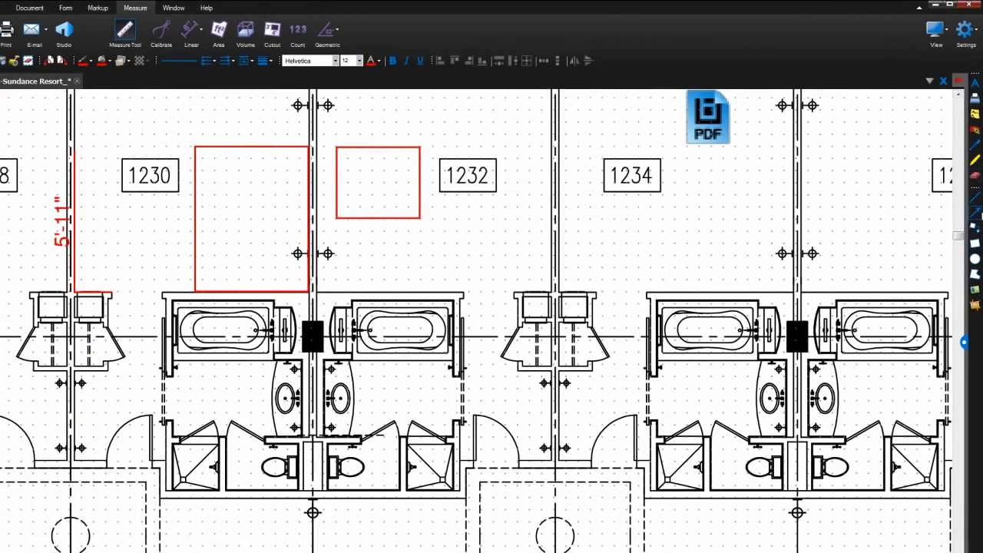
{"action": "left_click", "coordinate": [978, 216]}
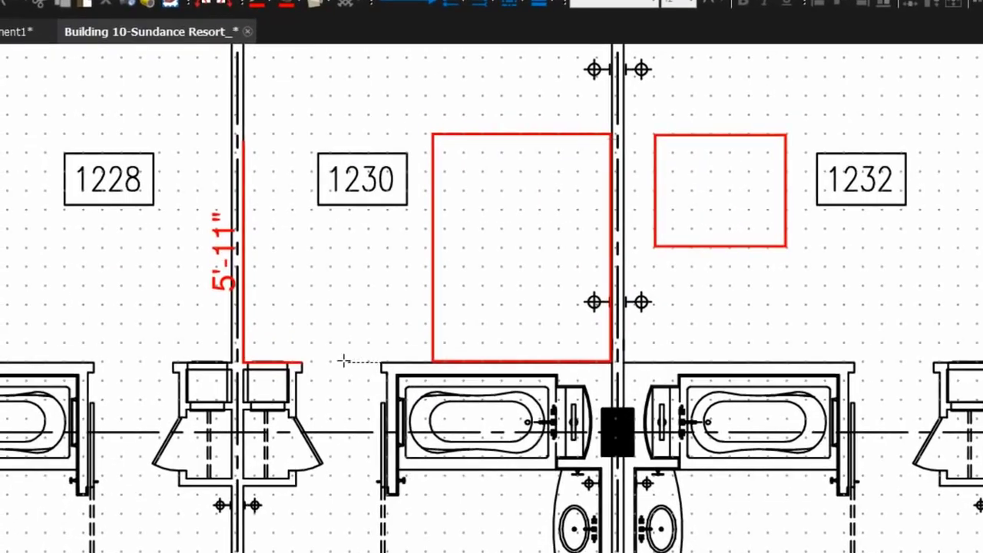
{"action": "mouse_move", "coordinate": [338, 362]}
{"action": "left_mouse_down"}
{"action": "mouse_move", "coordinate": [341, 138]}
{"action": "mouse_move", "coordinate": [413, 135]}
{"action": "left_mouse_up"}
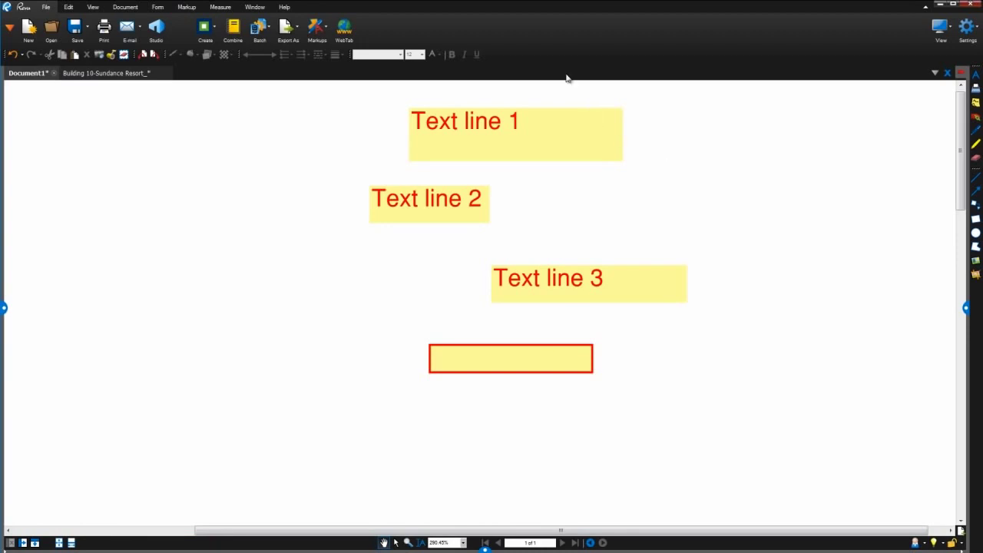
Enable the Alignment toolbar, then left-align, size-match to Text line 1, and vertically distribute the four boxes
{"action": "right_click", "coordinate": [556, 51]}
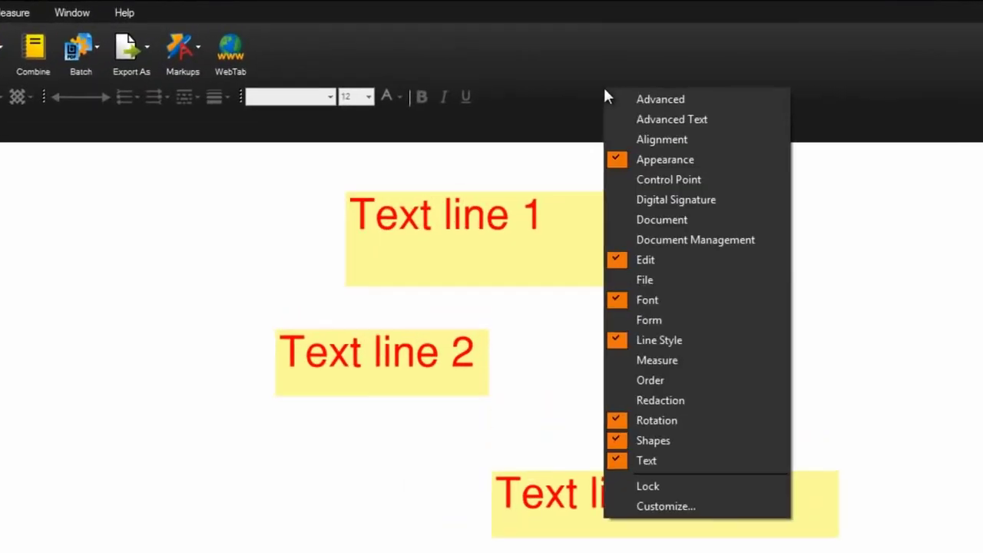
{"action": "left_click", "coordinate": [660, 139]}
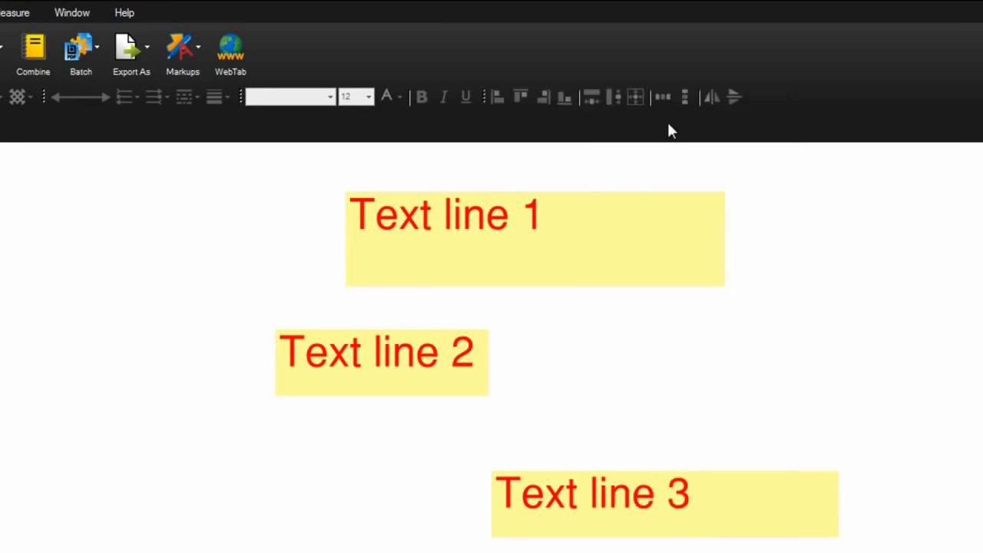
{"action": "left_click", "coordinate": [603, 222]}
{"action": "left_click", "coordinate": [443, 351], "text": "shift"}
{"action": "left_click", "coordinate": [607, 489], "text": "shift"}
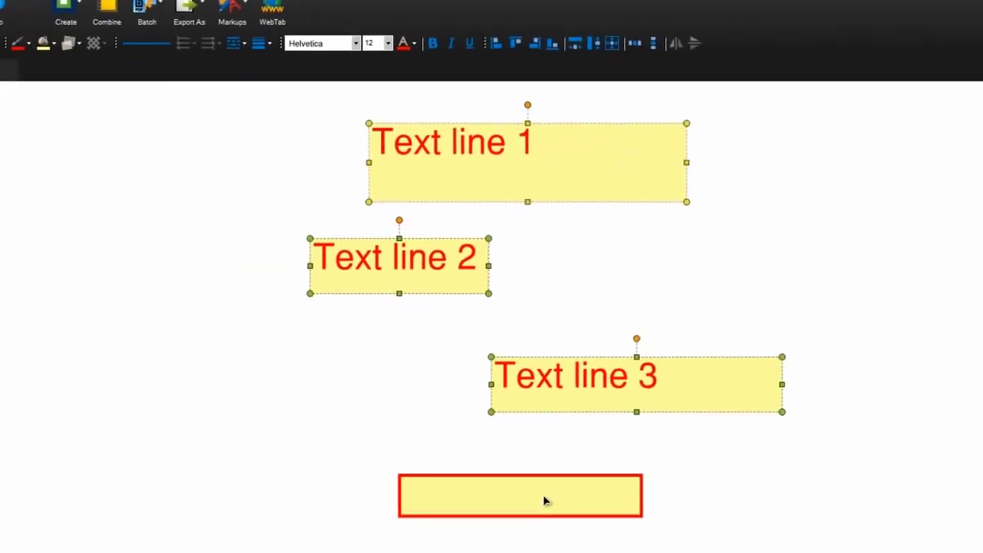
{"action": "left_click", "coordinate": [544, 496], "text": "shift"}
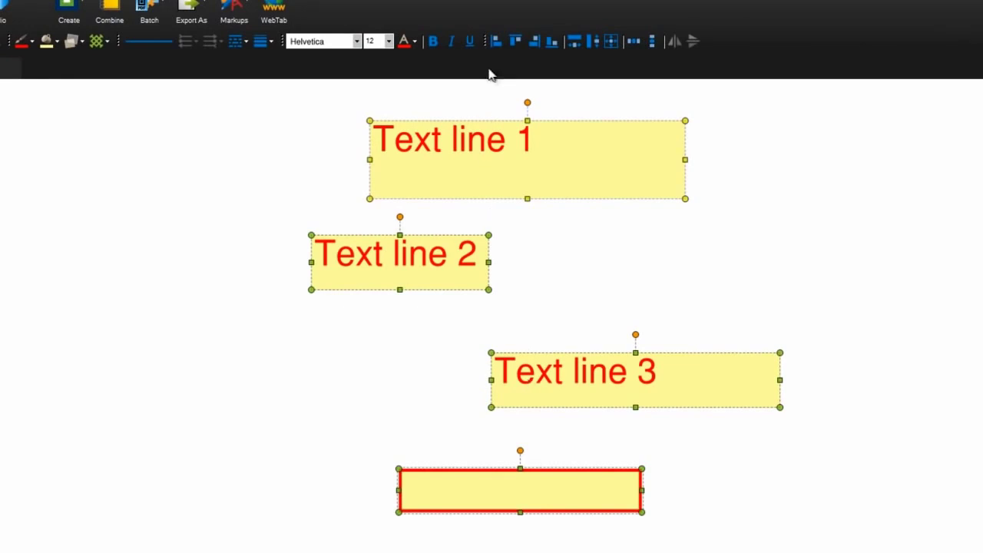
{"action": "left_click", "coordinate": [496, 42]}
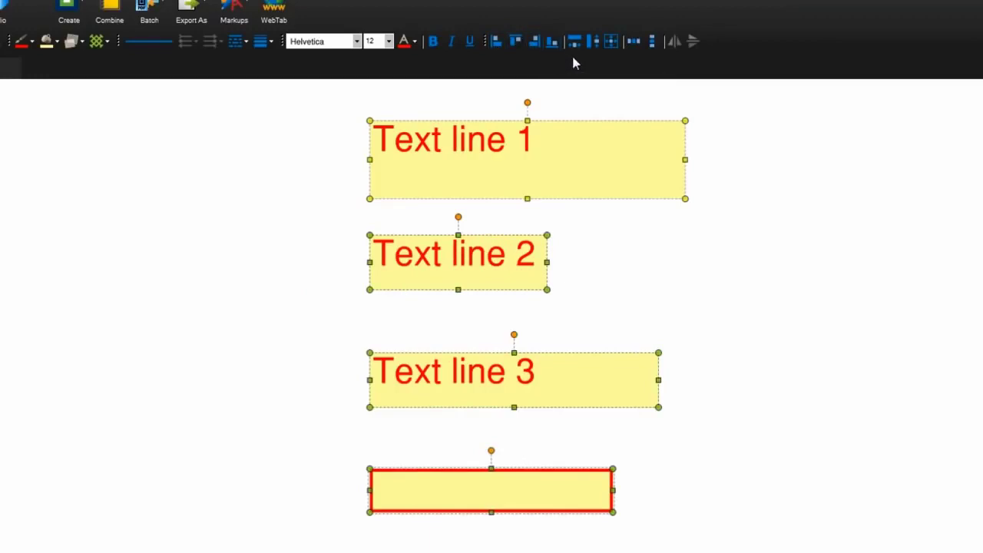
{"action": "left_click", "coordinate": [610, 43]}
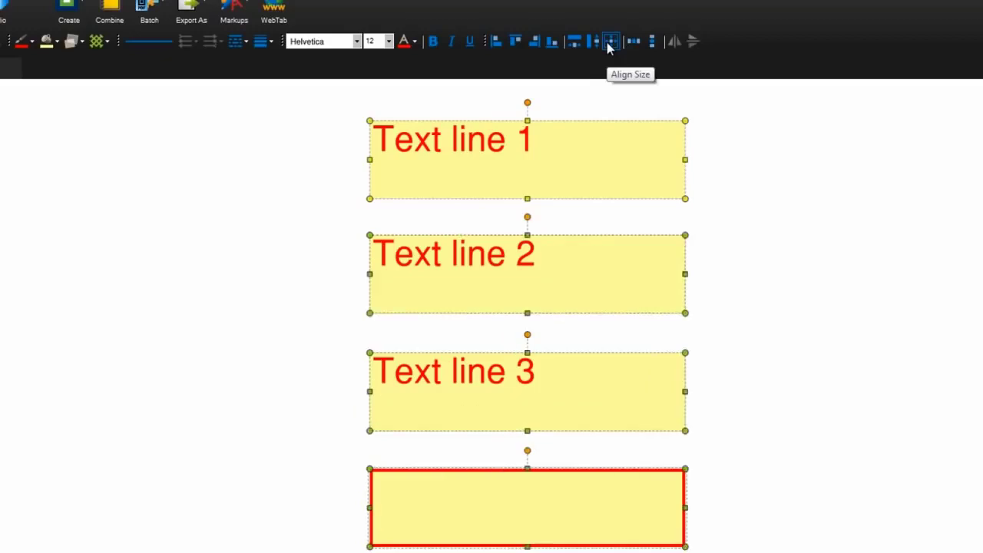
{"action": "left_click", "coordinate": [650, 46]}
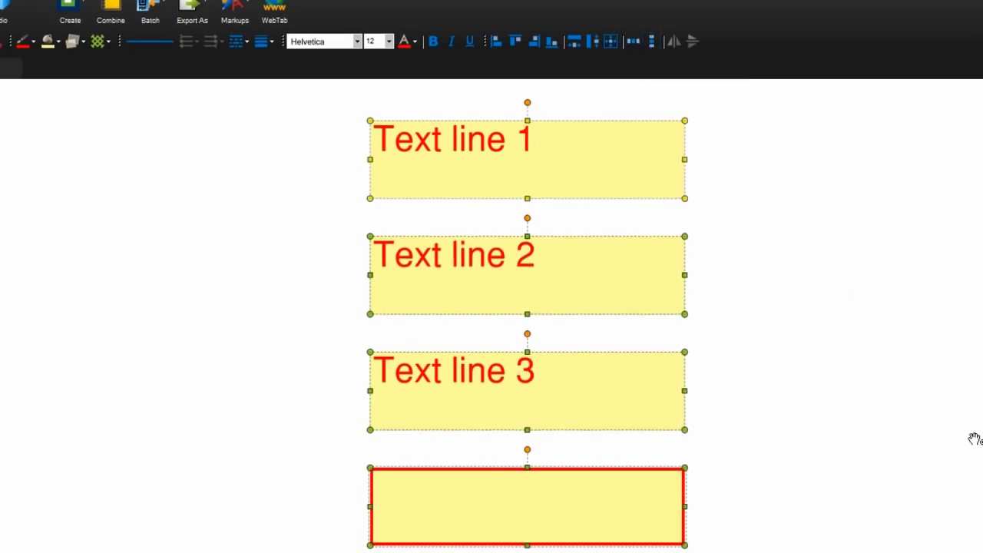
Place the image paperless_is_green_video.png to the right of the text boxes
{"action": "left_click", "coordinate": [976, 262]}
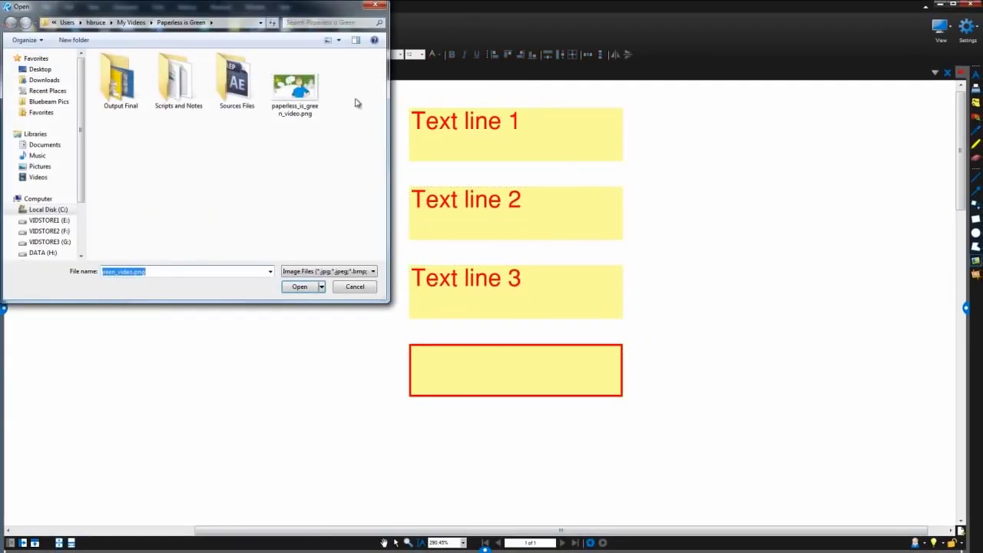
{"action": "left_click", "coordinate": [295, 89]}
{"action": "left_click", "coordinate": [300, 287]}
{"action": "left_click", "coordinate": [676, 204]}
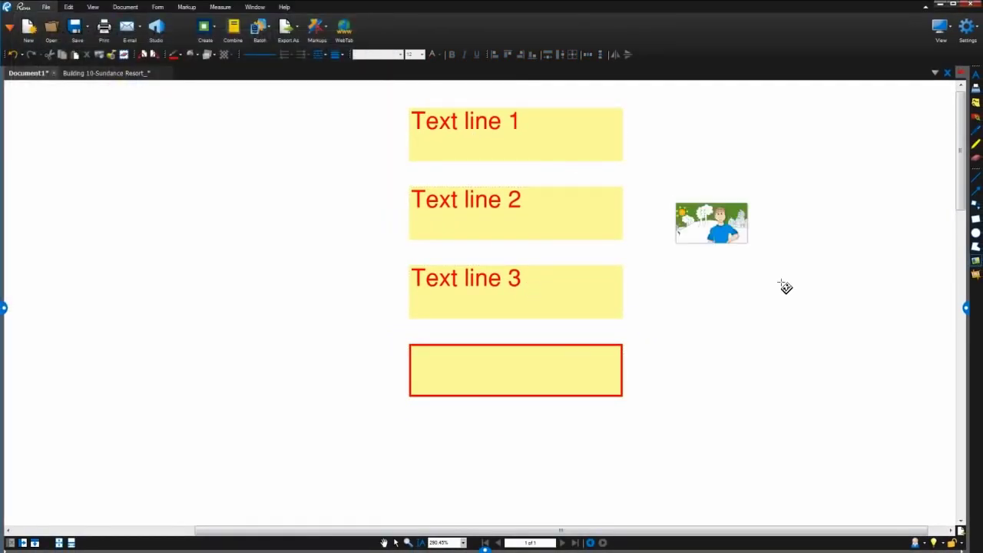
{"action": "left_click_drag", "start_coordinate": [785, 287], "coordinate": [858, 336]}
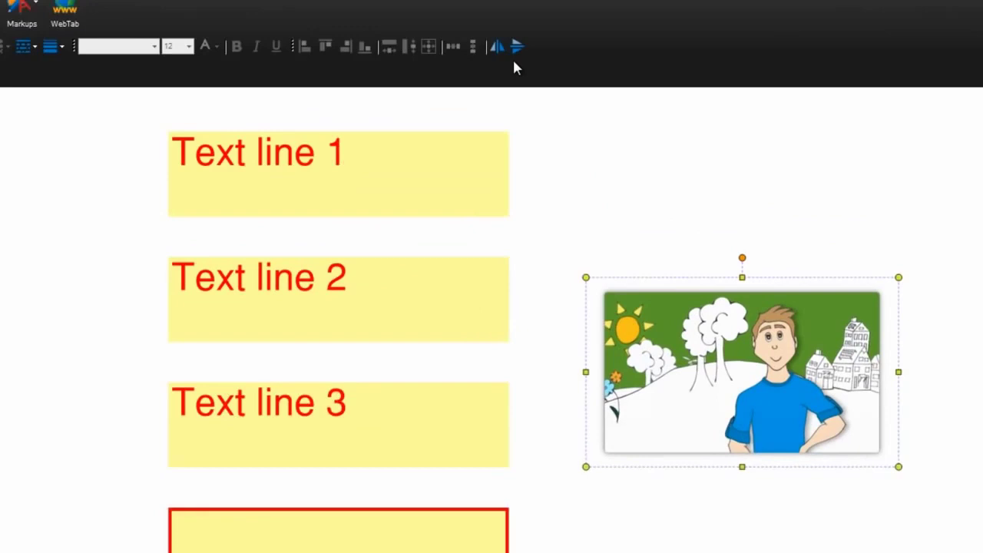
Flip the picture vertically twice, then mirror it left to right
{"action": "left_click", "coordinate": [517, 48]}
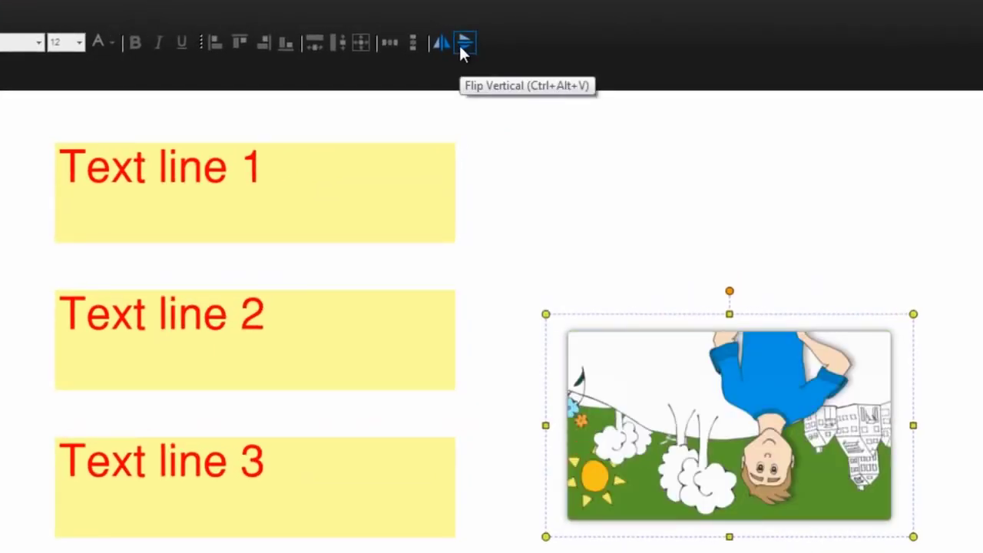
{"action": "left_click", "coordinate": [461, 46]}
{"action": "left_click", "coordinate": [439, 46]}
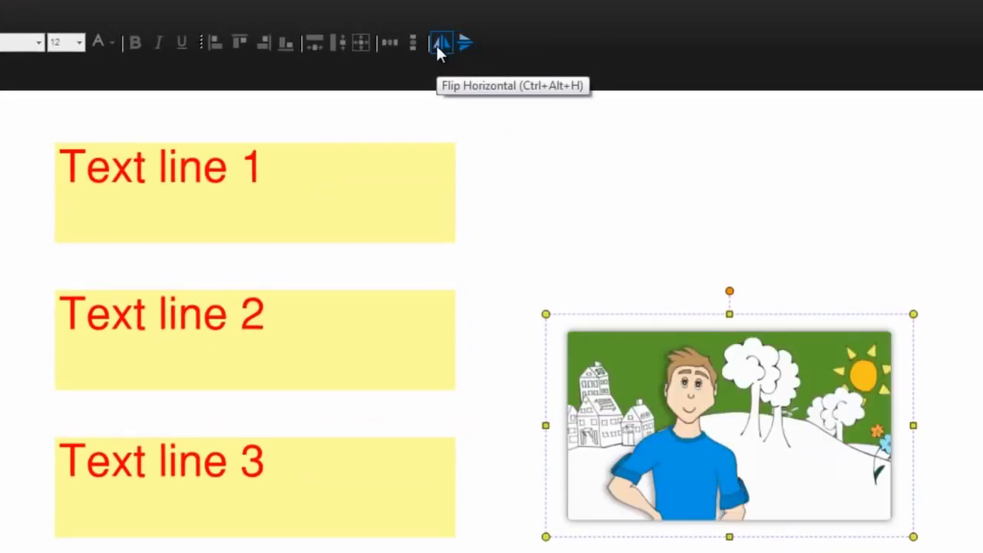
{"action": "left_click", "coordinate": [436, 45]}
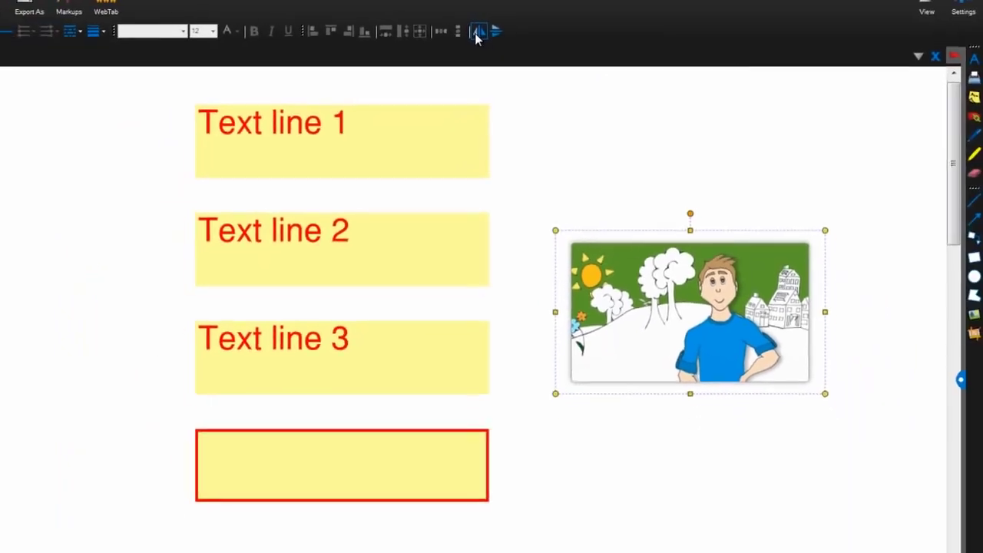
Select all markups, apply Align Size, then undo the size change
{"action": "key", "text": "ctrl+a"}
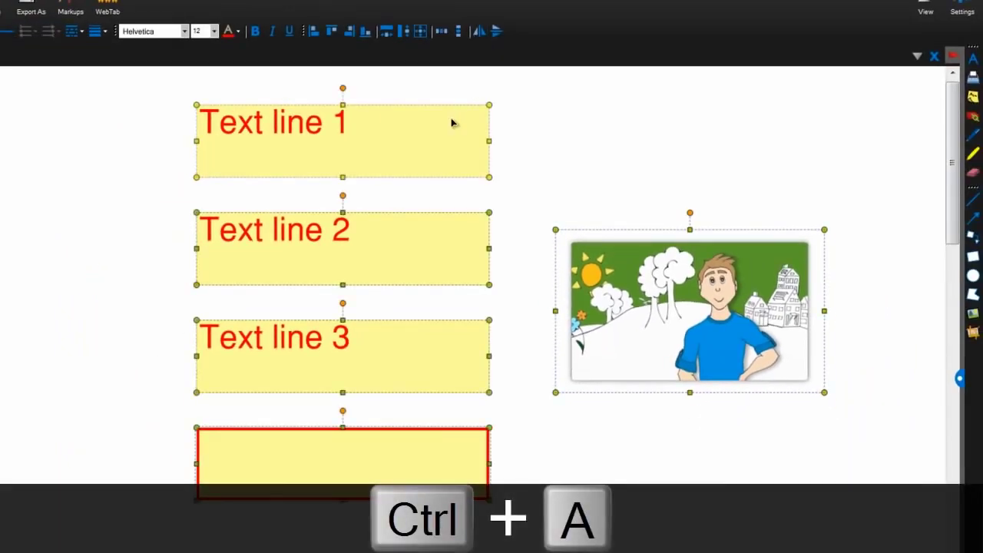
{"action": "right_click", "coordinate": [451, 123]}
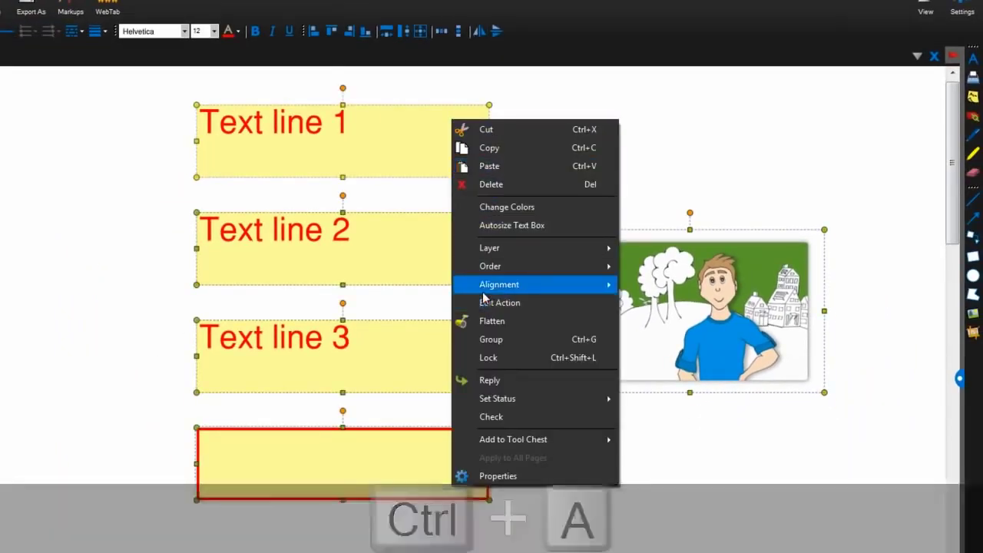
{"action": "mouse_move", "coordinate": [483, 293]}
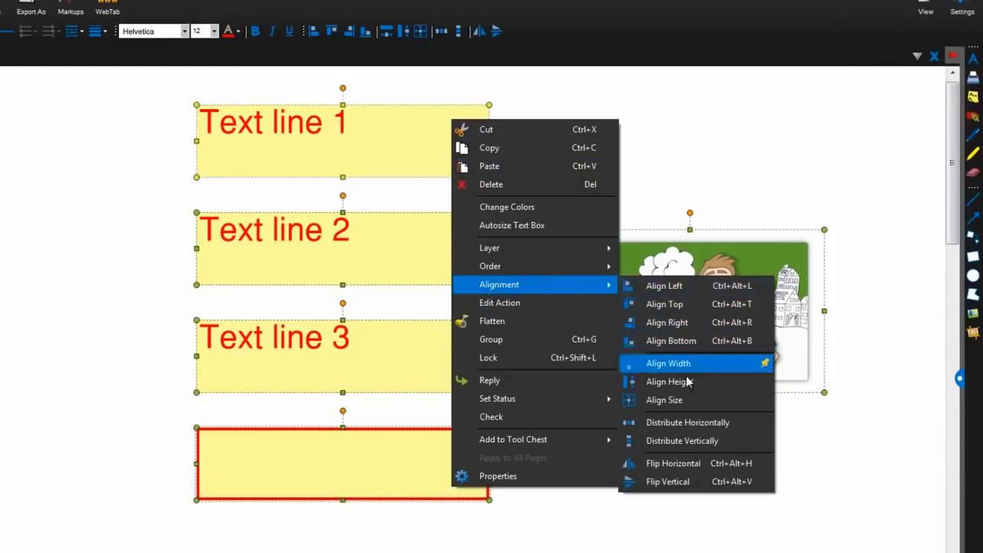
{"action": "left_click", "coordinate": [667, 399]}
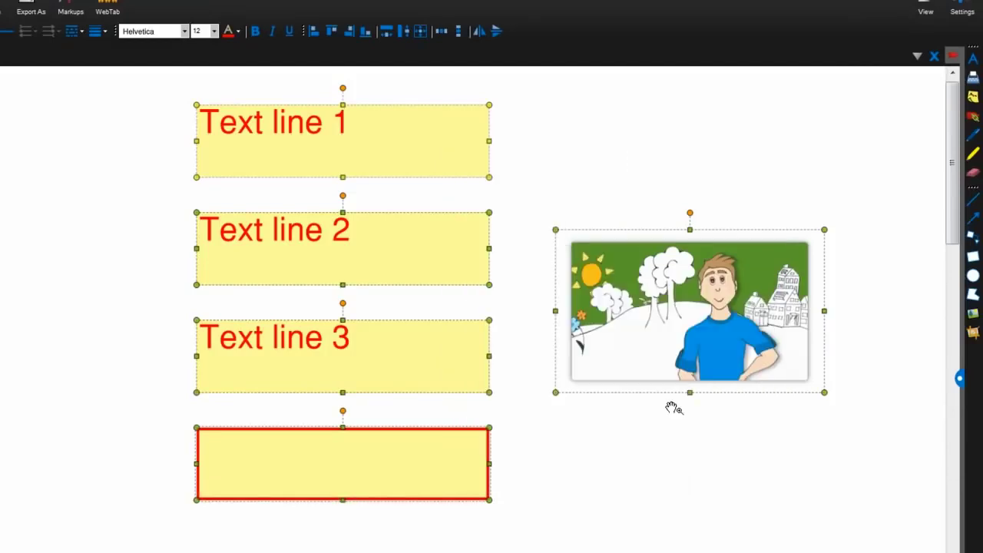
{"action": "key", "text": "ctrl+z"}
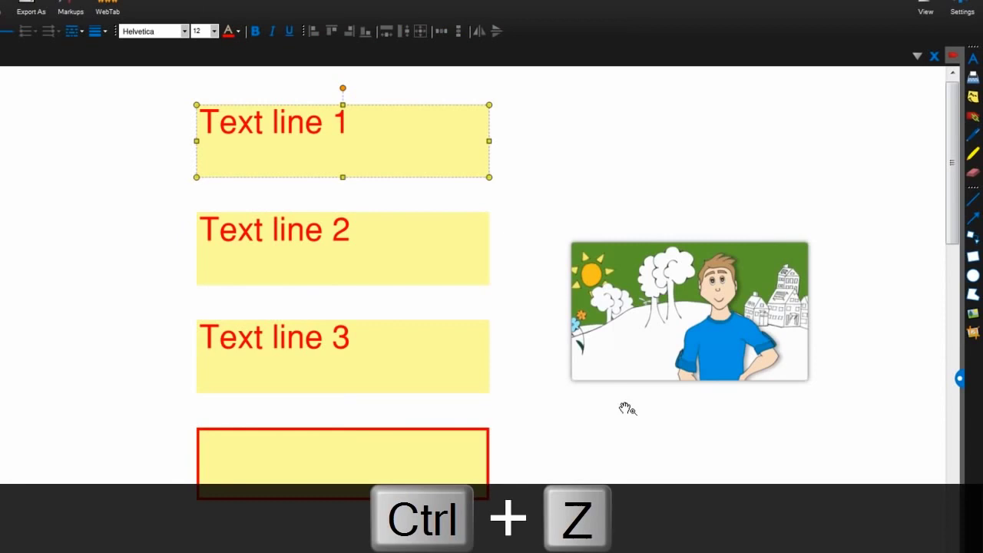
Place a red circle, a blue square inside it and 'Bluebeam Revu' text from My Tools
{"action": "left_click", "coordinate": [3, 309]}
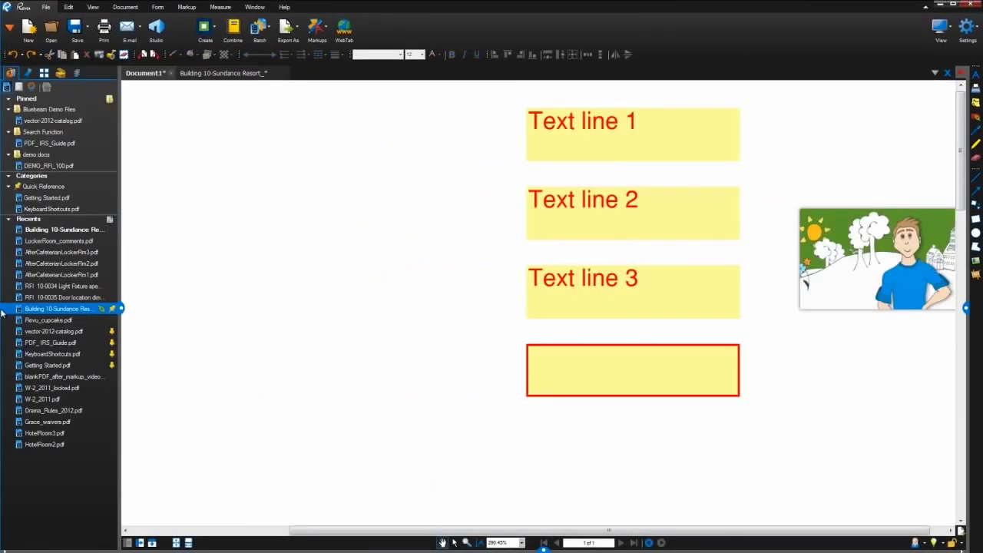
{"action": "left_click", "coordinate": [61, 74]}
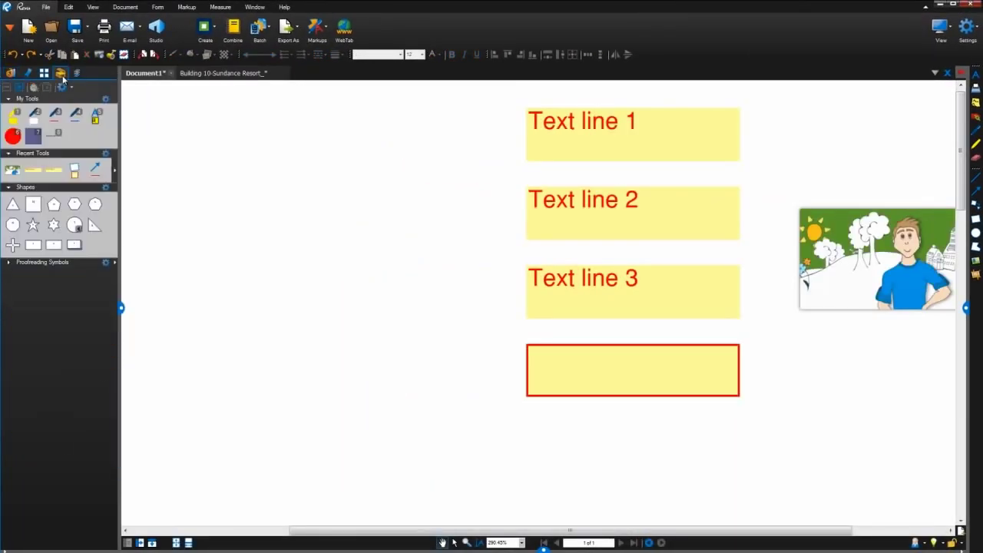
{"action": "left_click", "coordinate": [13, 136]}
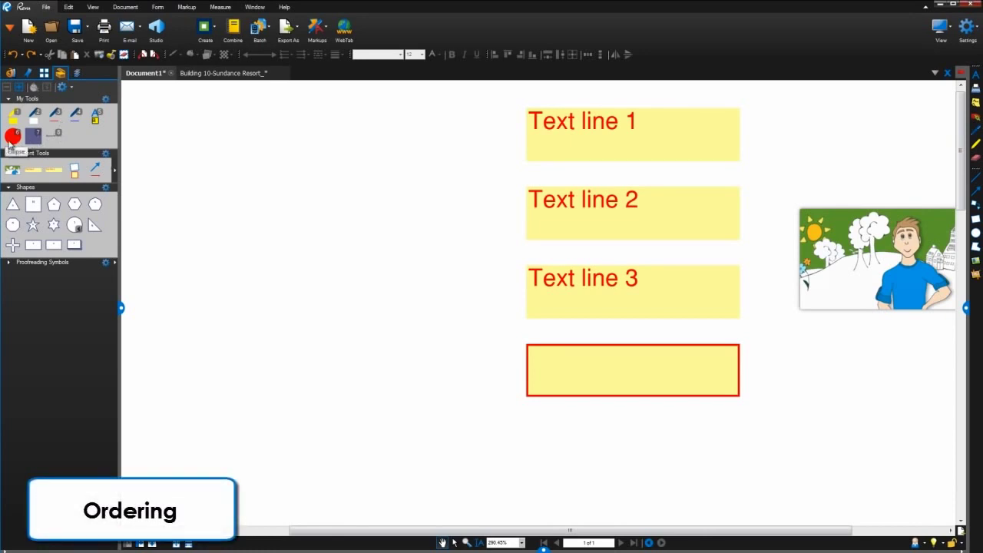
{"action": "left_click", "coordinate": [165, 174]}
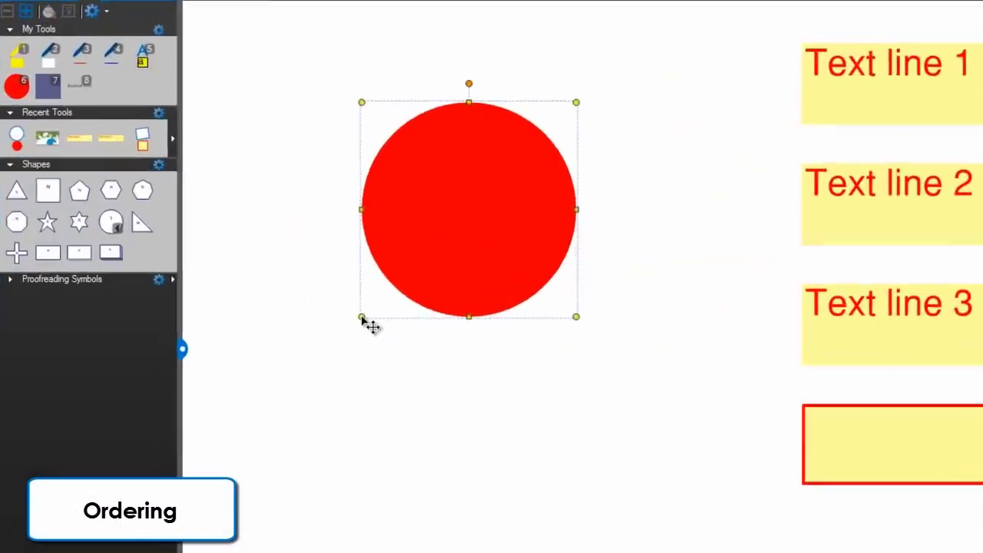
{"action": "left_click", "coordinate": [47, 86]}
{"action": "mouse_move", "coordinate": [486, 97]}
{"action": "left_mouse_down"}
{"action": "mouse_move", "coordinate": [360, 231]}
{"action": "mouse_move", "coordinate": [423, 275]}
{"action": "left_mouse_up"}
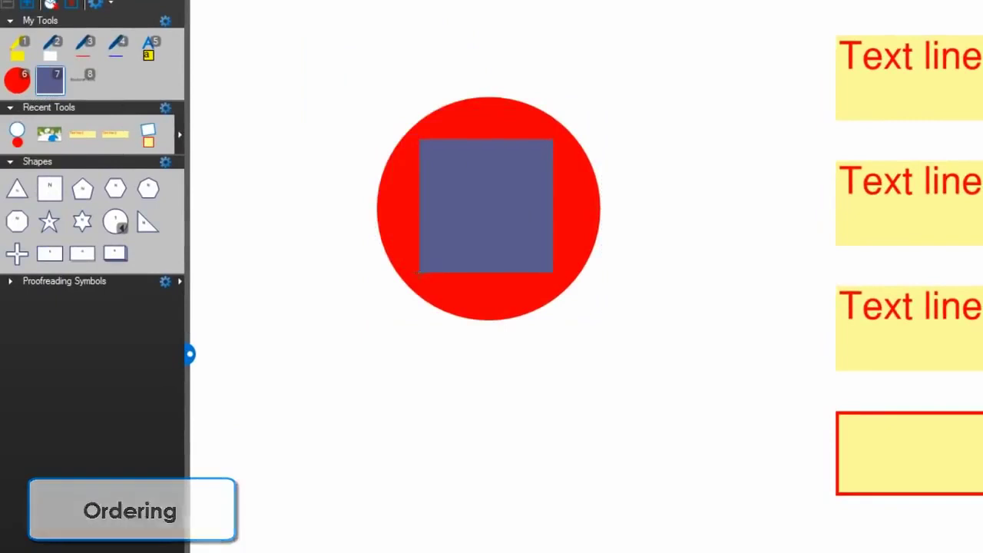
{"action": "left_click", "coordinate": [83, 80]}
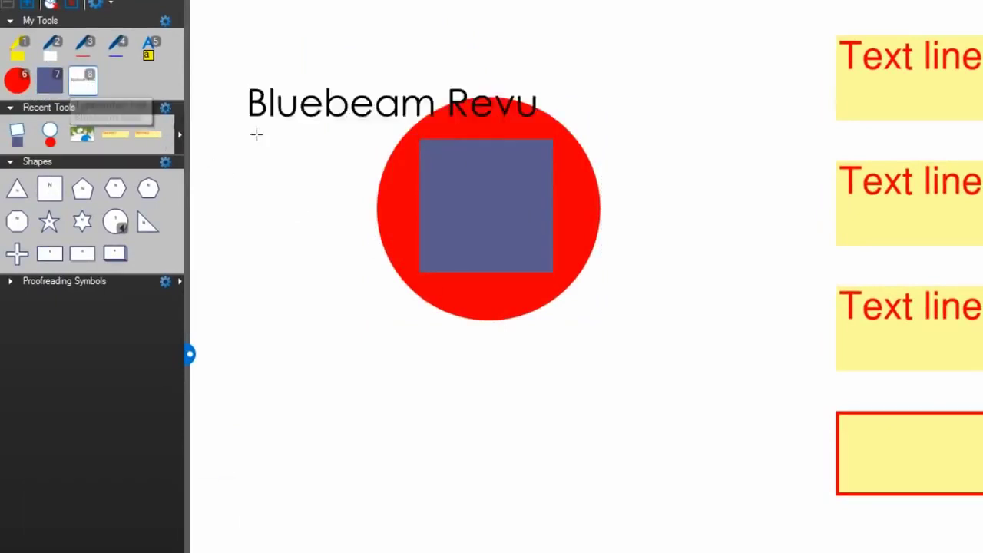
{"action": "left_click", "coordinate": [344, 219]}
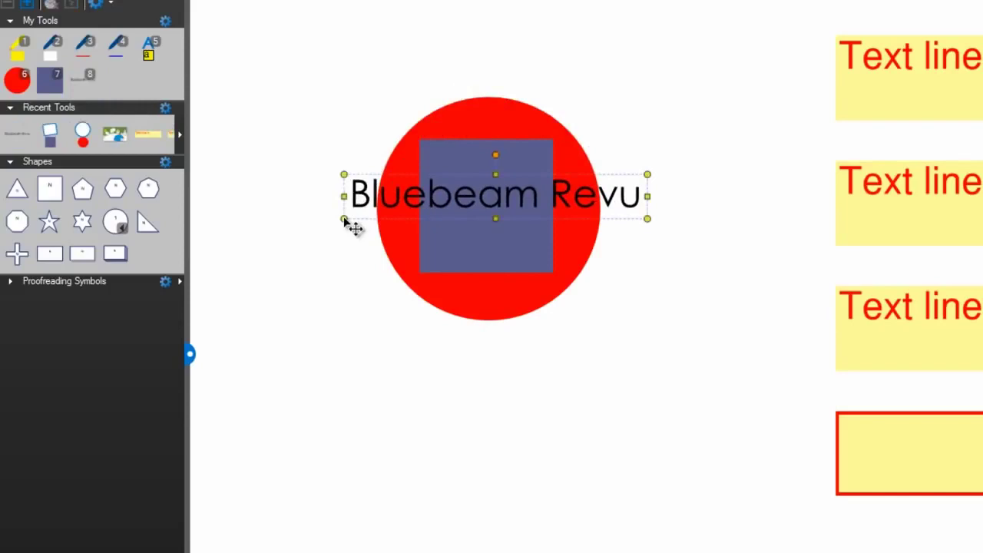
Send the red circle to the back, behind the square and the text
{"action": "left_click", "coordinate": [500, 315]}
{"action": "right_click", "coordinate": [498, 312]}
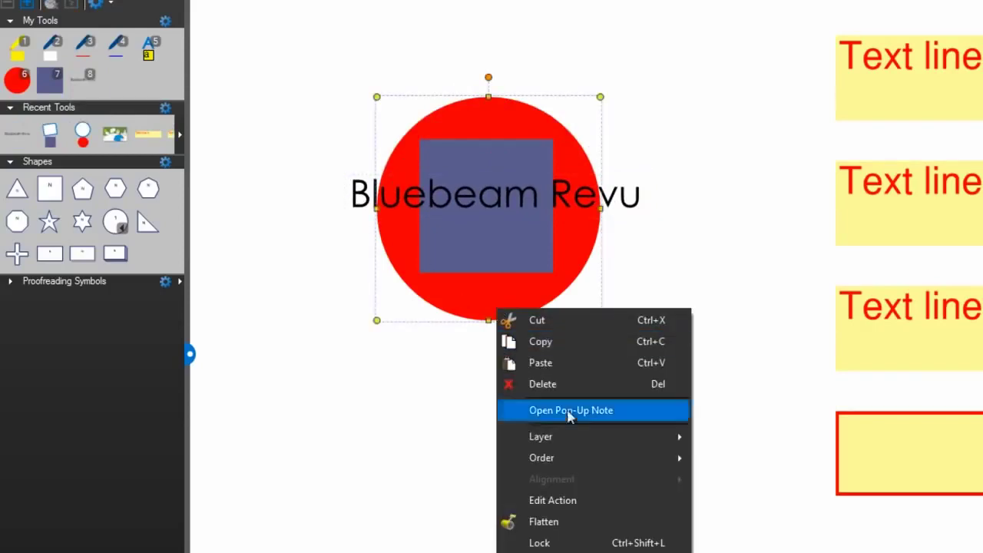
{"action": "mouse_move", "coordinate": [577, 461]}
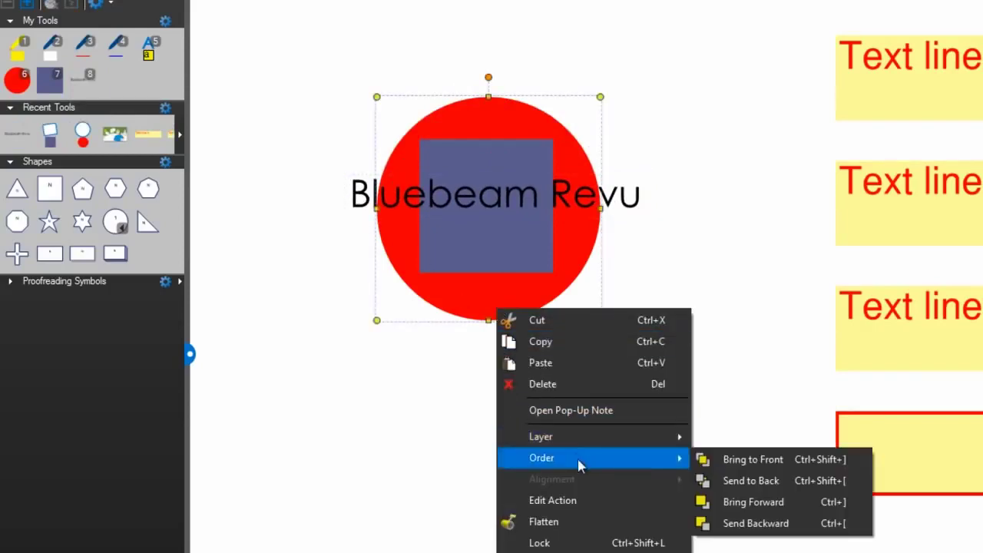
{"action": "left_click", "coordinate": [716, 461]}
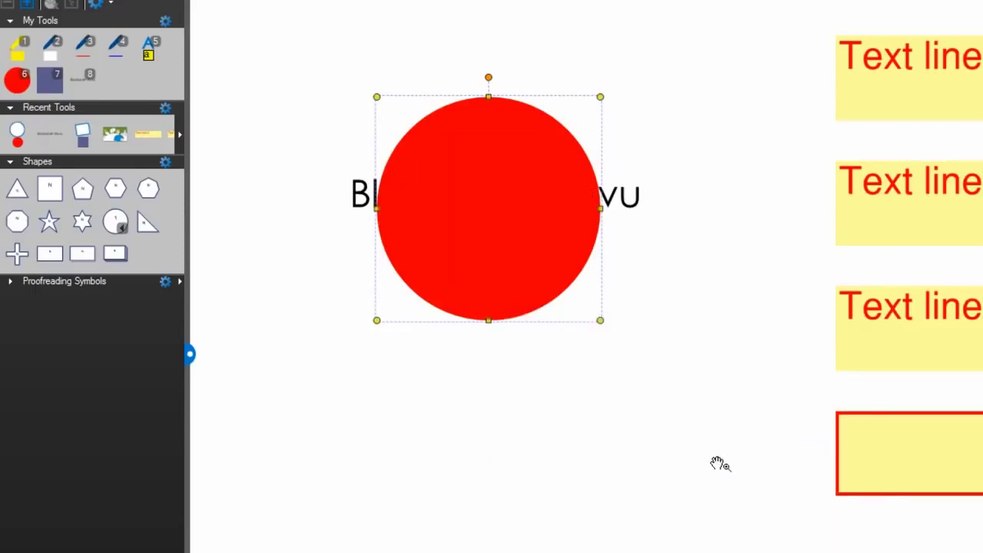
{"action": "right_click", "coordinate": [509, 292]}
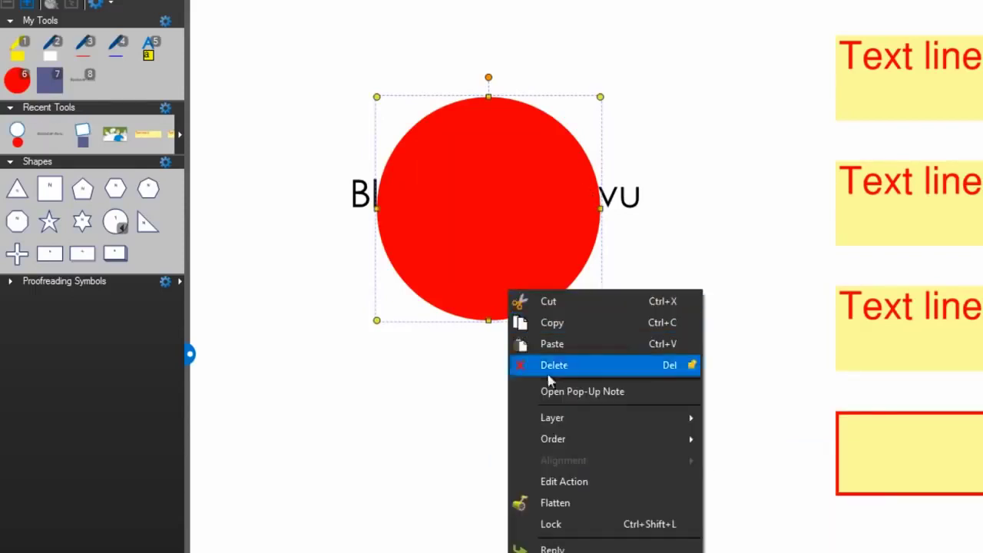
{"action": "mouse_move", "coordinate": [655, 436]}
{"action": "left_click", "coordinate": [766, 461]}
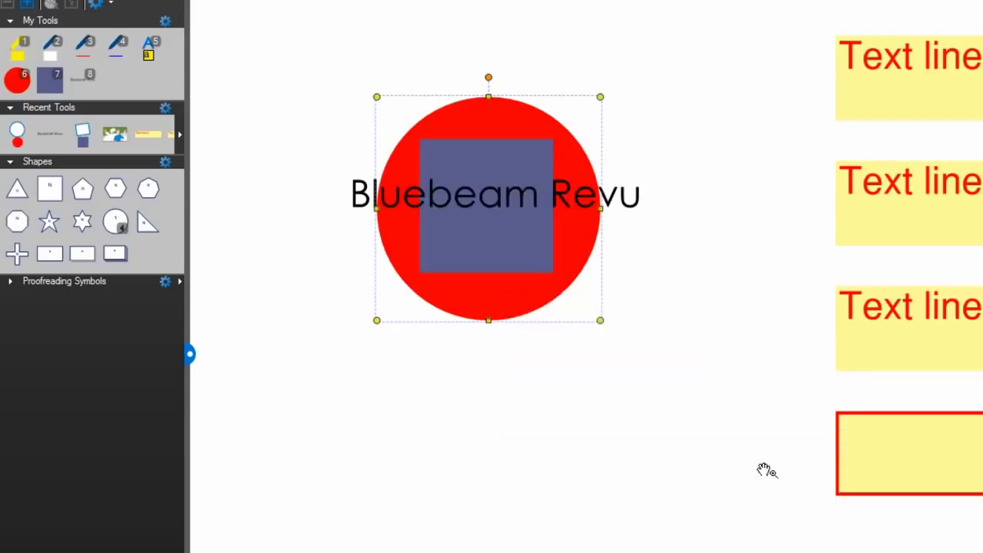
Restack the blue square so the 'Bluebeam Revu' text stays on top of it
{"action": "left_click", "coordinate": [524, 258]}
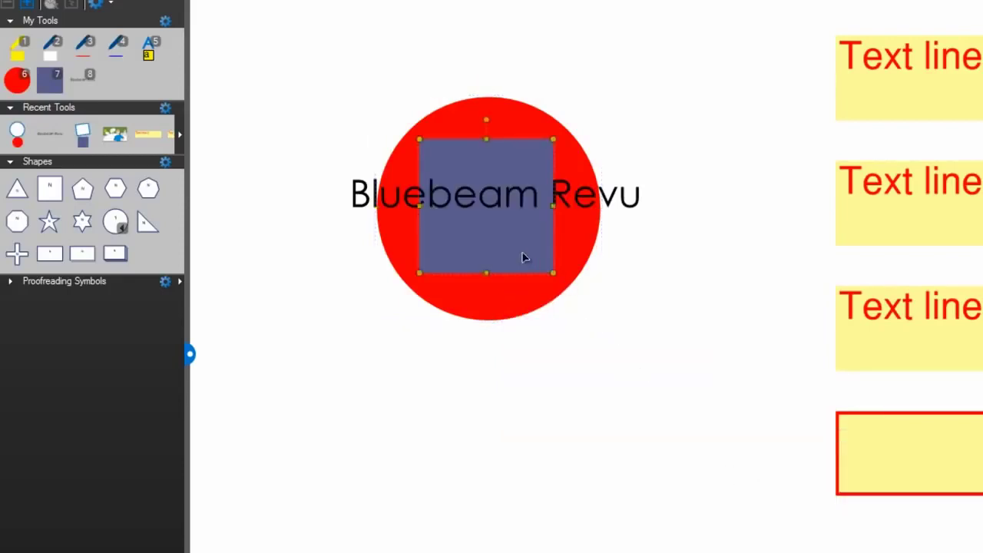
{"action": "right_click", "coordinate": [522, 257]}
{"action": "mouse_move", "coordinate": [622, 403]}
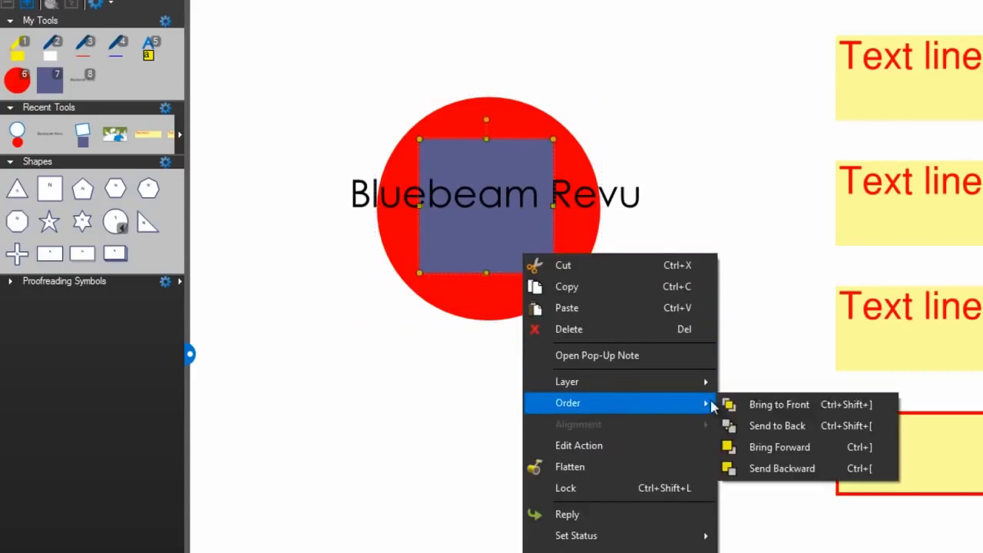
{"action": "left_click", "coordinate": [757, 429]}
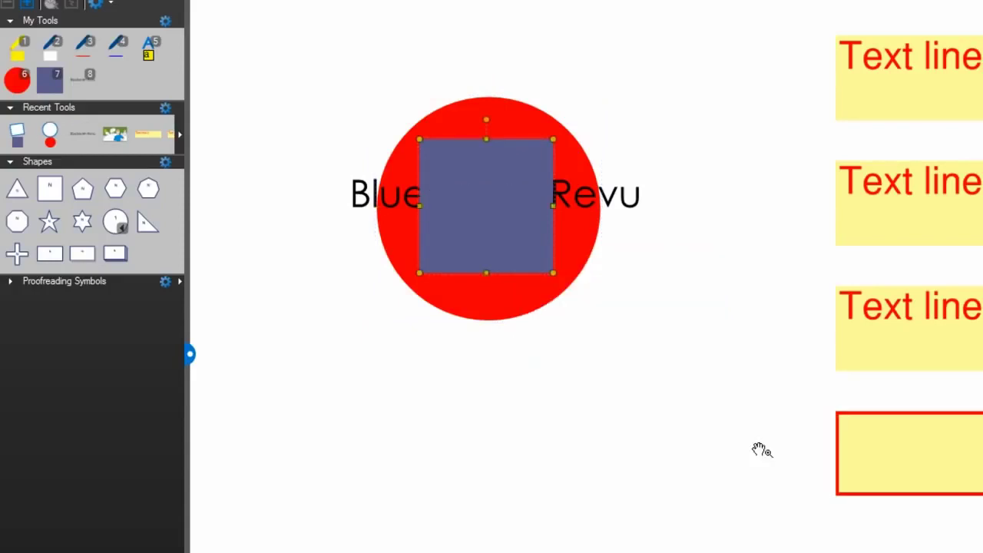
{"action": "right_click", "coordinate": [559, 275]}
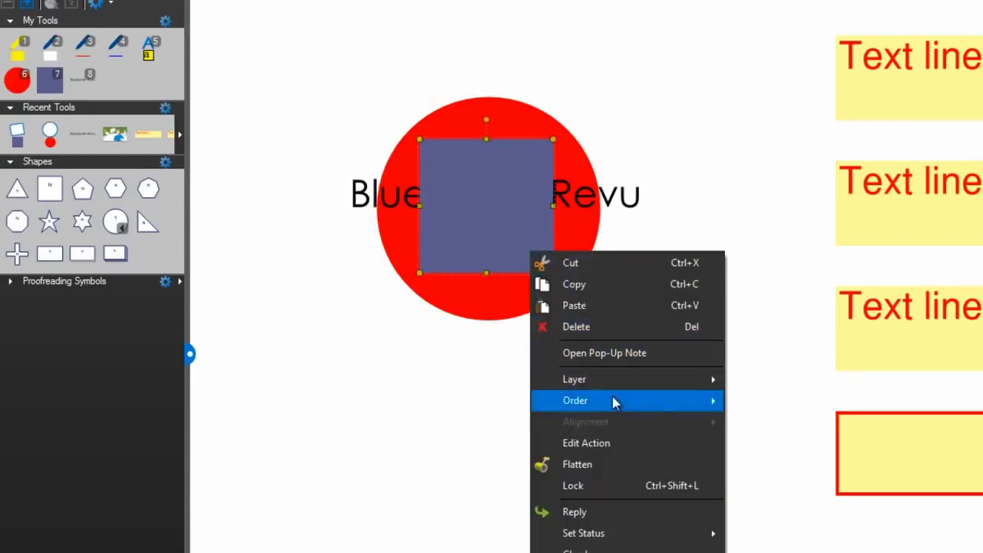
{"action": "mouse_move", "coordinate": [614, 404]}
{"action": "left_click", "coordinate": [769, 441]}
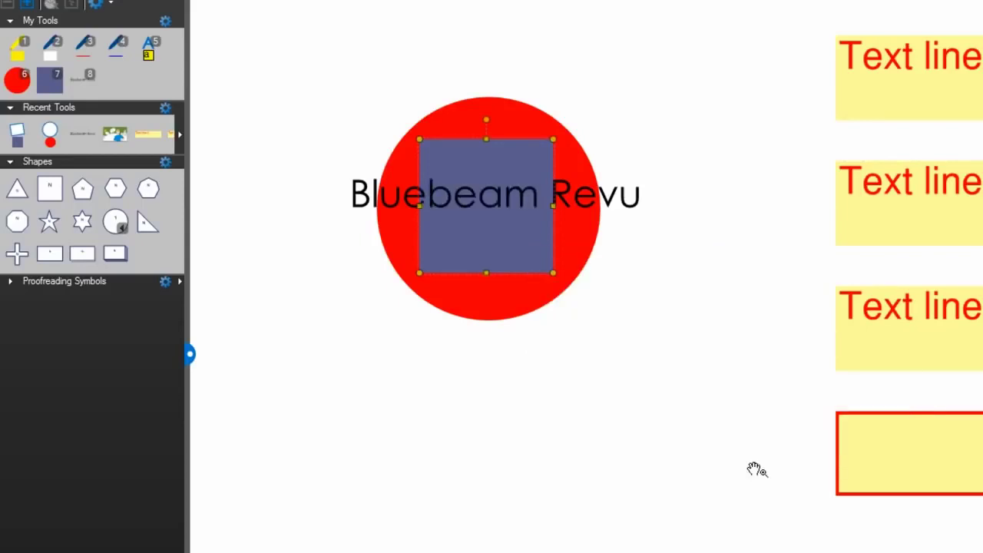